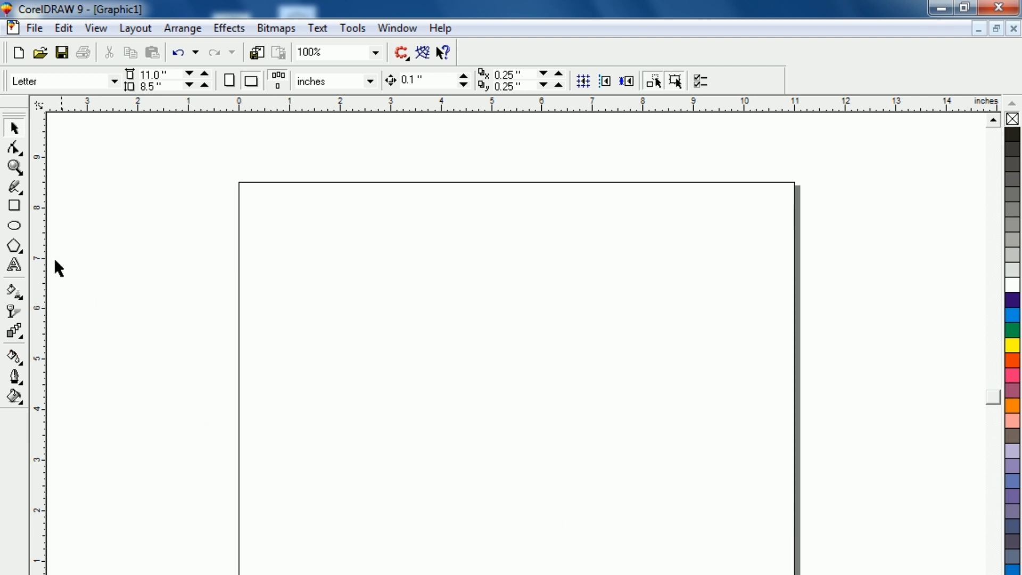
- Draw an upright rectangle about 0.51 by 3.25 inches and add a mirrored copy about 0.83 inches tall directly beneath it
{"action": "left_click", "coordinate": [20, 210]}
{"action": "left_click_drag", "start_coordinate": [452, 285], "coordinate": [477, 449]}
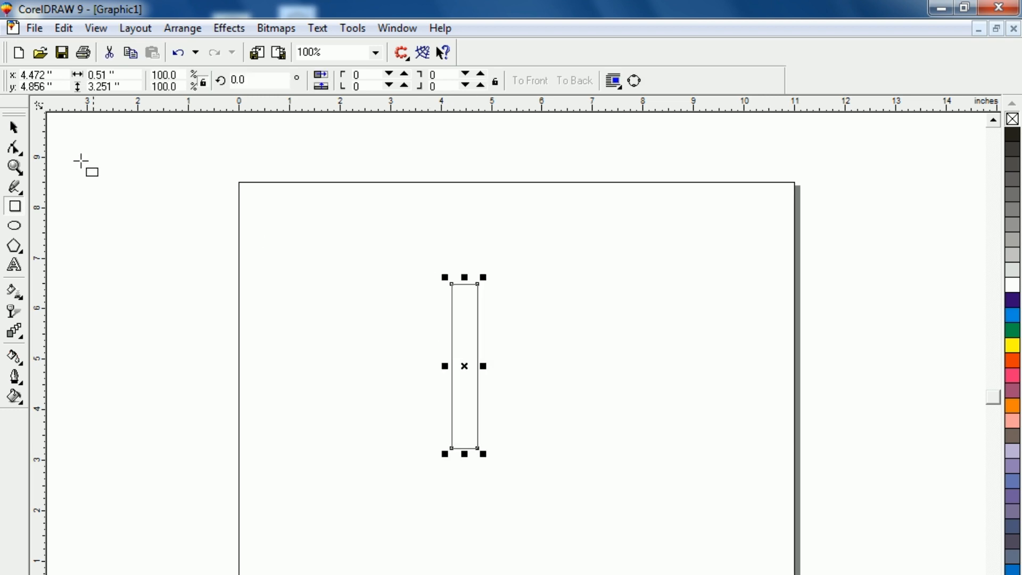
{"action": "left_click", "coordinate": [15, 128]}
{"action": "left_click", "coordinate": [409, 419]}
{"action": "left_click", "coordinate": [477, 299]}
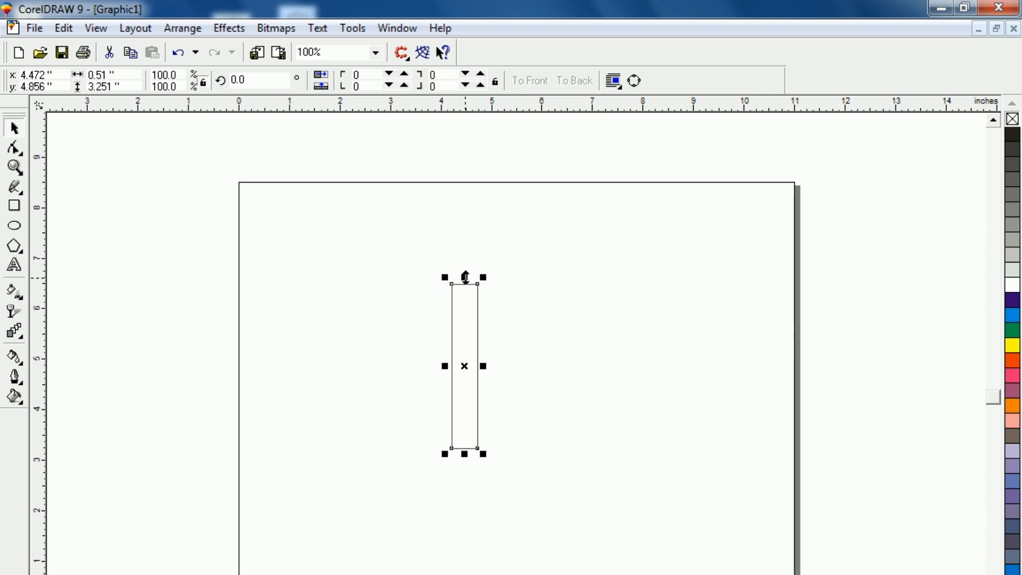
{"action": "left_click_drag", "start_coordinate": [464, 276], "coordinate": [457, 483]}
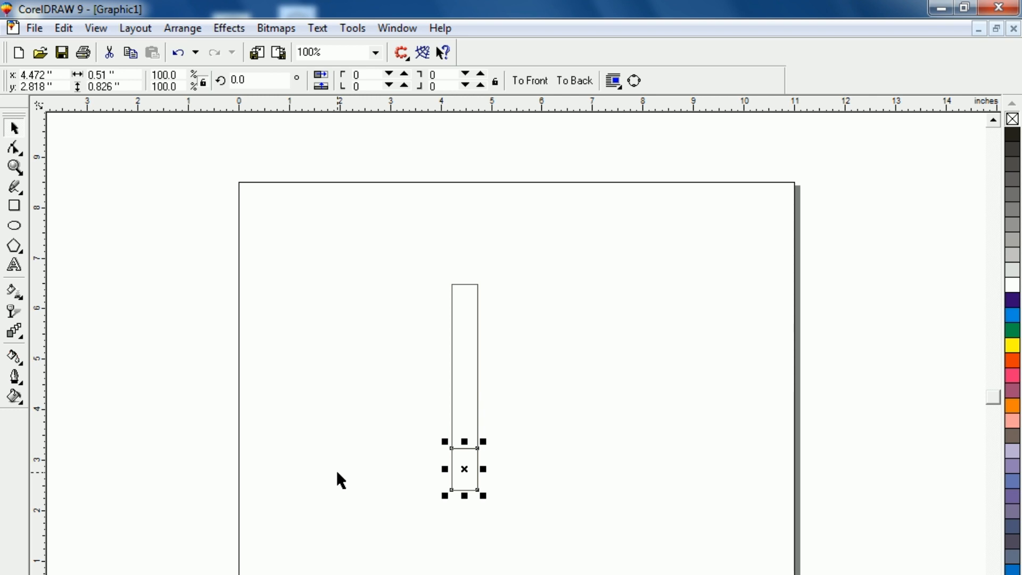
- Shape the short lower rectangle into a downward-pointing tip by bringing both bottom corner nodes together at its horizontal centre
{"action": "key", "text": "shift+F2"}
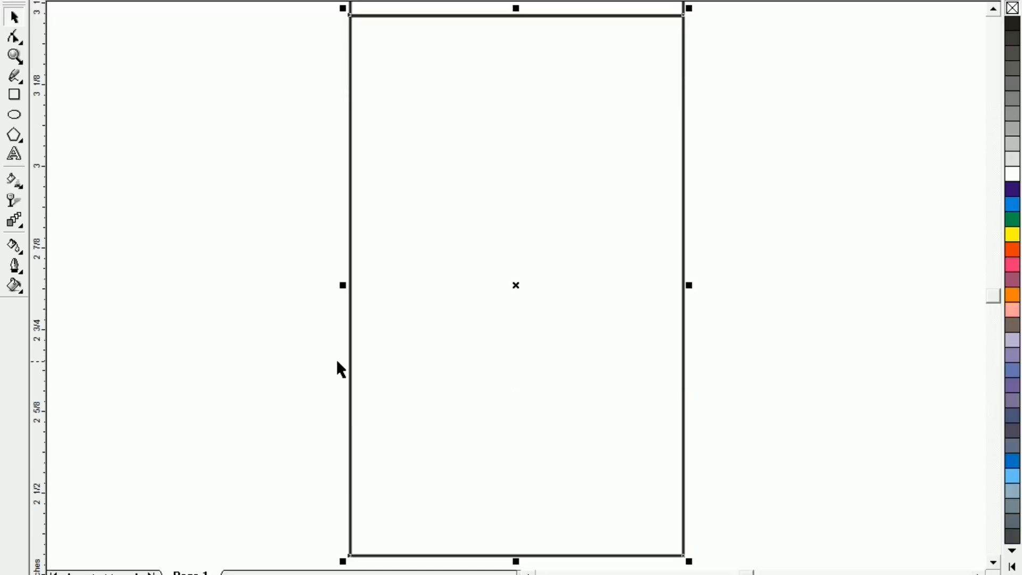
{"action": "left_click", "coordinate": [16, 37]}
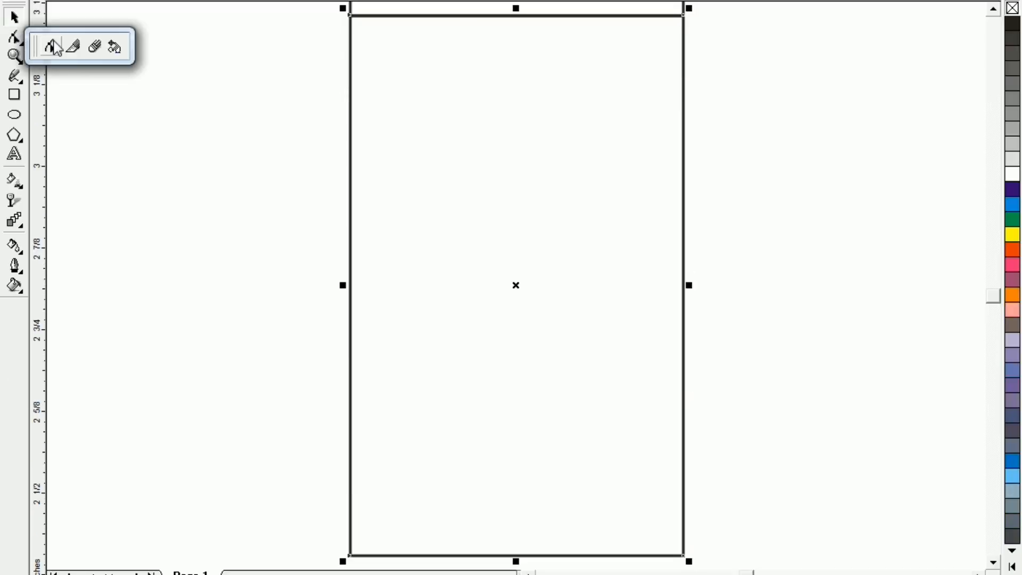
{"action": "left_click", "coordinate": [50, 47]}
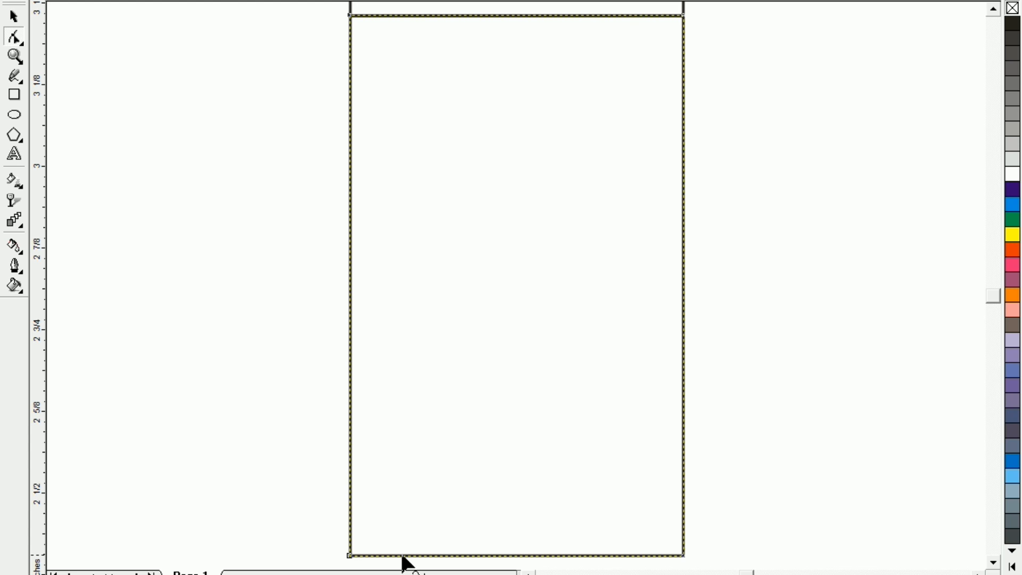
{"action": "left_click_drag", "start_coordinate": [350, 555], "coordinate": [506, 454]}
{"action": "left_click_drag", "start_coordinate": [683, 441], "coordinate": [516, 441]}
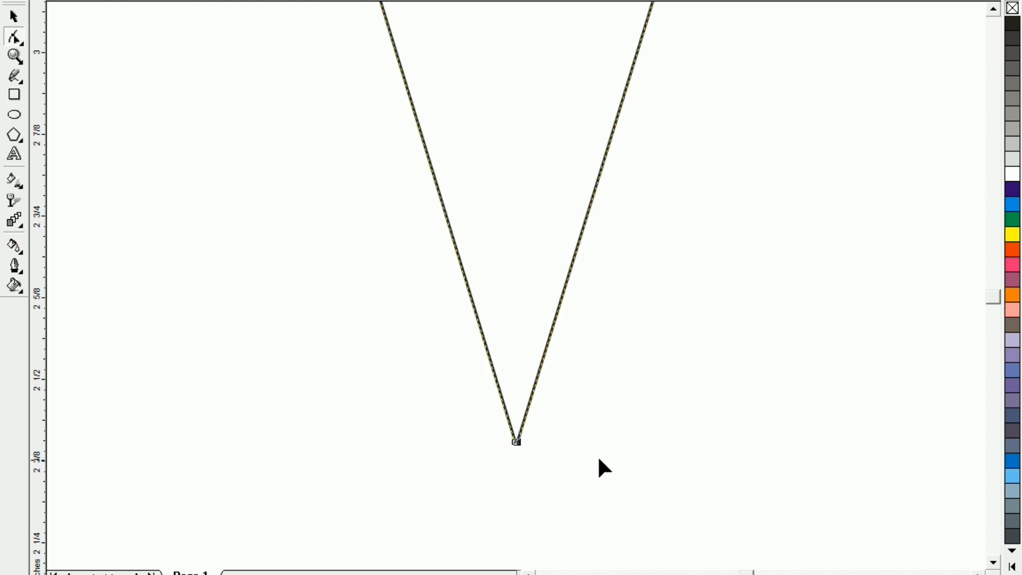
{"action": "scroll", "coordinate": [743, 212], "scroll_direction": "down", "scroll_amount": 1}
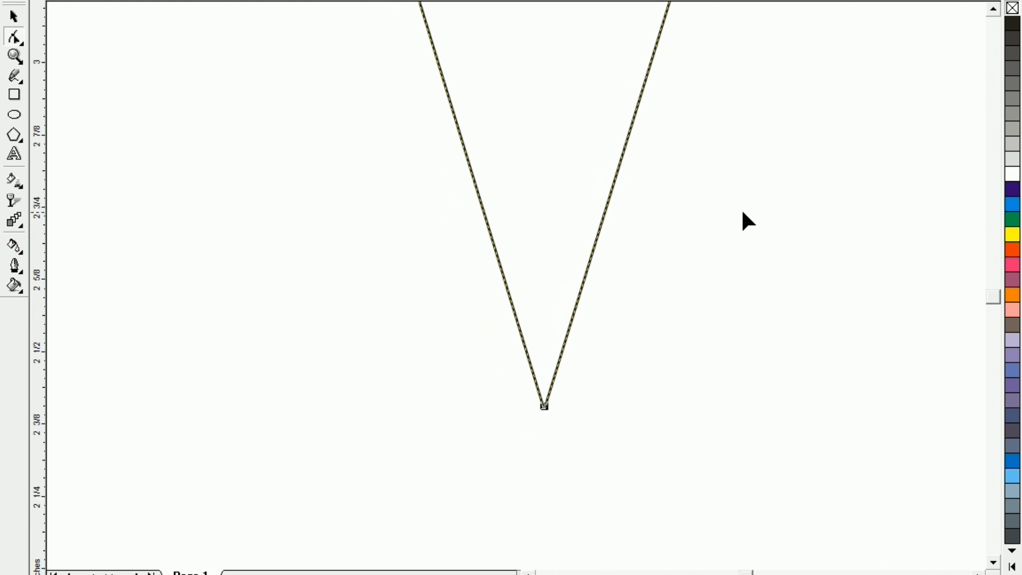
{"action": "key", "text": "shift+F4"}
{"action": "left_click", "coordinate": [14, 17]}
{"action": "left_click", "coordinate": [156, 108]}
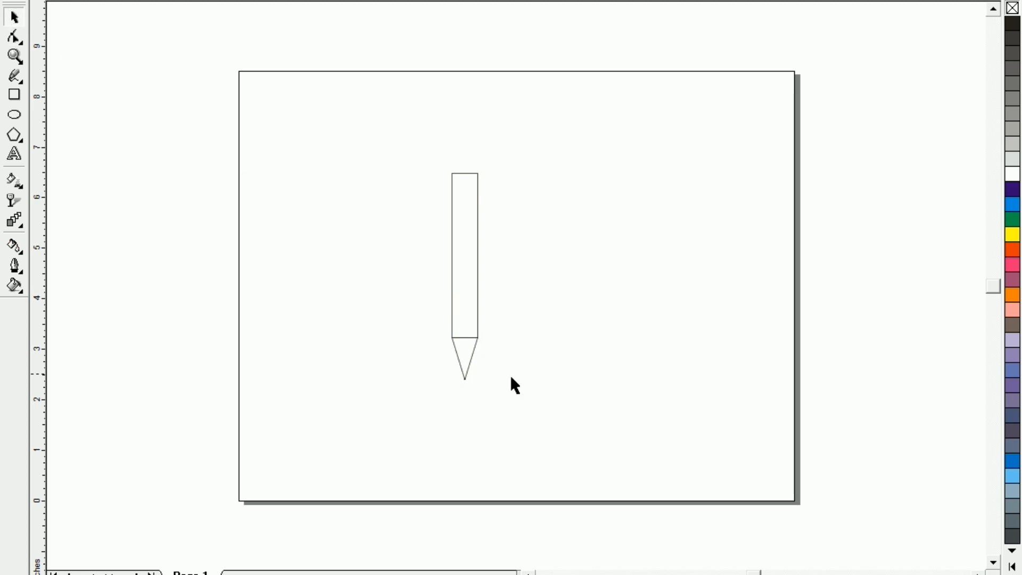
- Draw an upright ellipse across the upper part of the long rectangle, slightly wider than the rectangle and centred on it
{"action": "left_click_drag", "start_coordinate": [561, 442], "coordinate": [567, 450]}
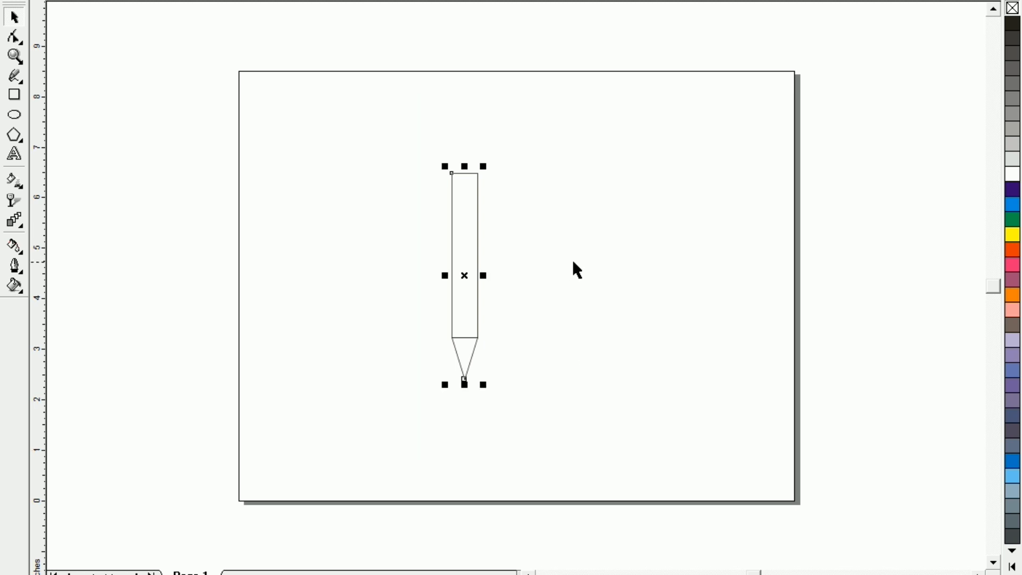
{"action": "key", "text": "shift+F2"}
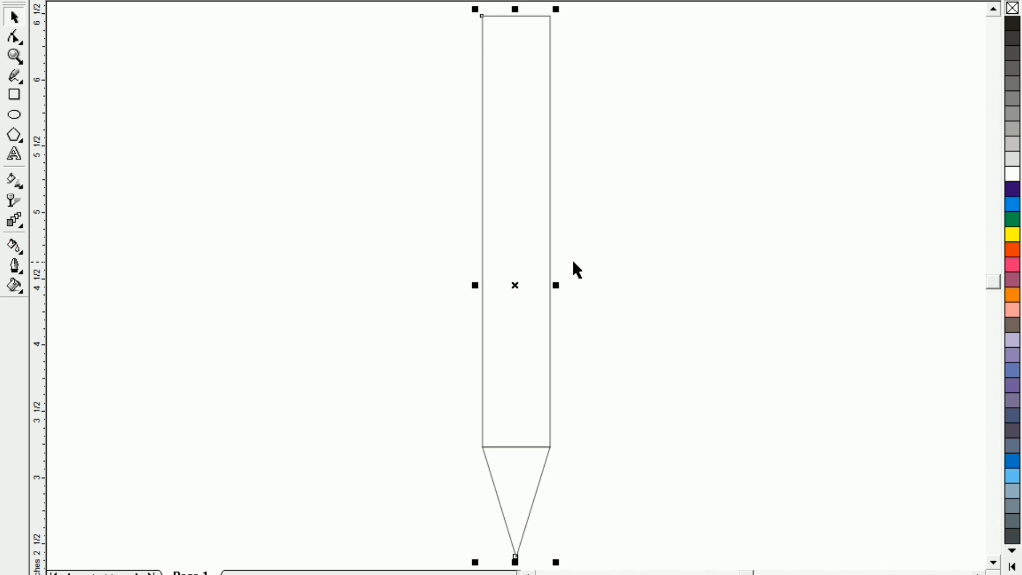
{"action": "key", "text": "F3"}
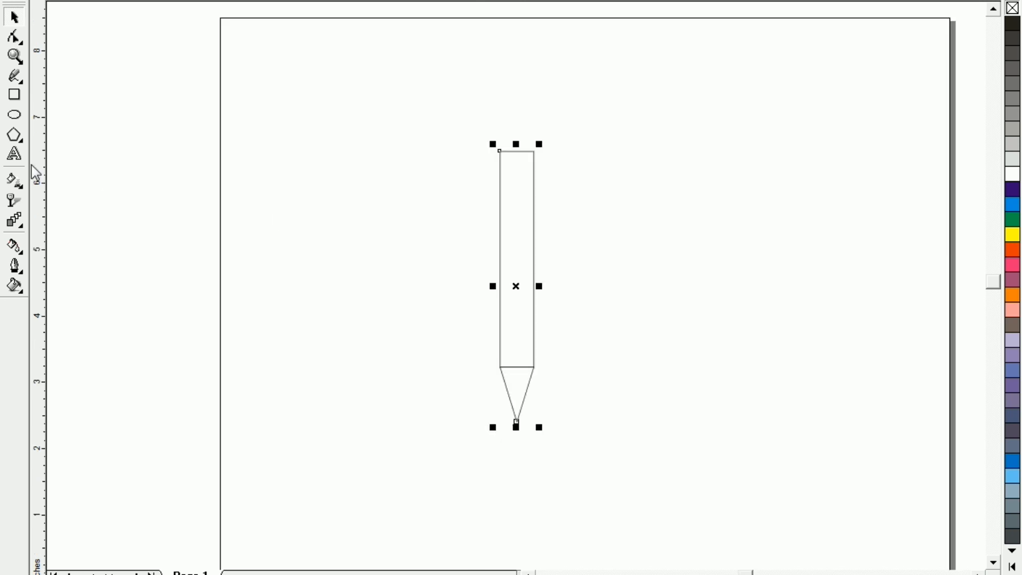
{"action": "left_click", "coordinate": [14, 114]}
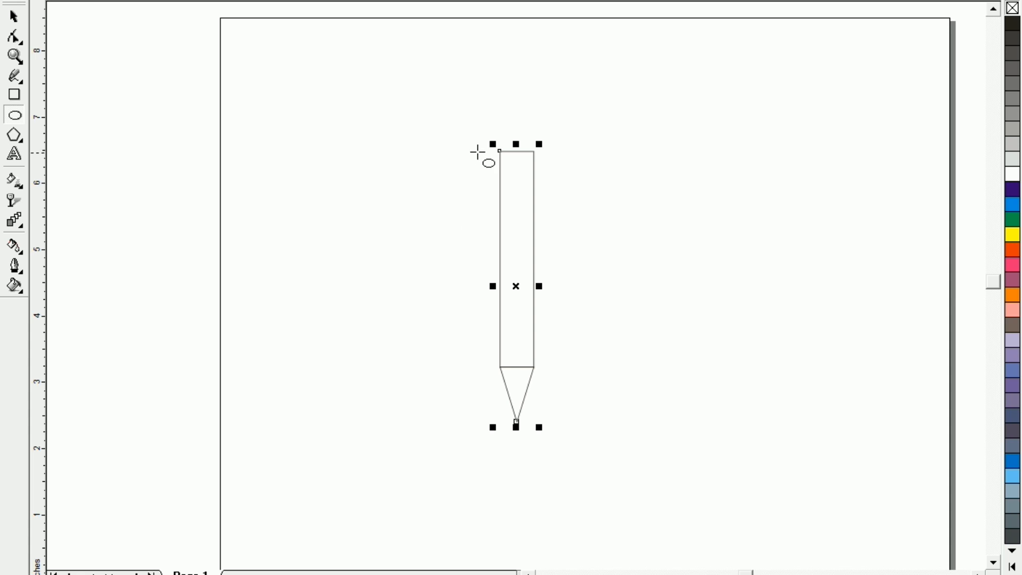
{"action": "mouse_move", "coordinate": [491, 181]}
{"action": "left_mouse_down"}
{"action": "mouse_move", "coordinate": [511, 253]}
{"action": "mouse_move", "coordinate": [546, 259]}
{"action": "mouse_move", "coordinate": [542, 269]}
{"action": "left_mouse_up"}
{"action": "left_click", "coordinate": [19, 19]}
{"action": "left_click", "coordinate": [217, 122]}
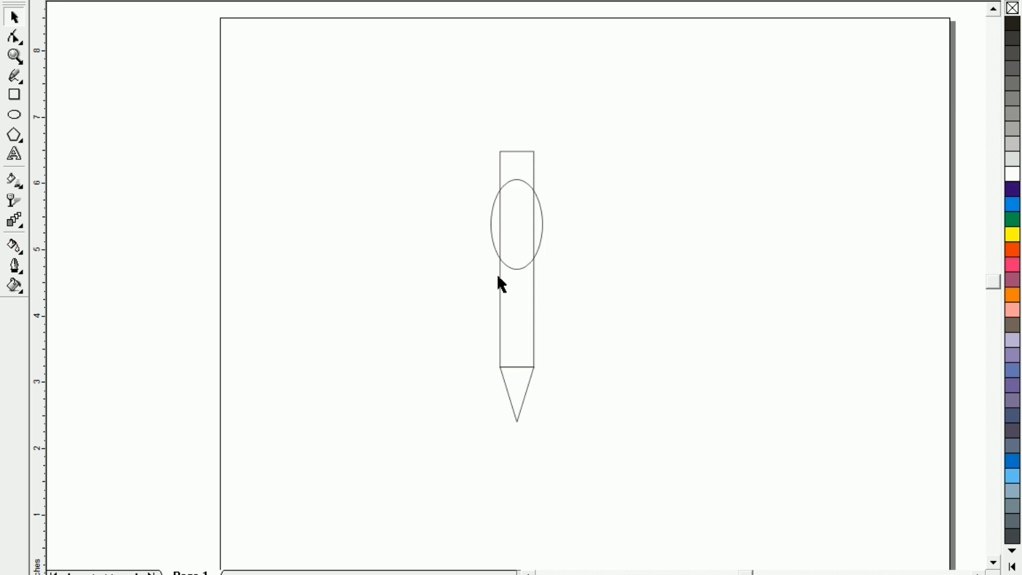
- Nudge the ellipse upward until its top lies just below the rectangle's top edge
{"action": "left_click", "coordinate": [510, 265]}
{"action": "key", "text": "Up"}
{"action": "key", "text": "Up"}
{"action": "key", "text": "Up"}
{"action": "key", "text": "Up"}
{"action": "key", "text": "Up"}
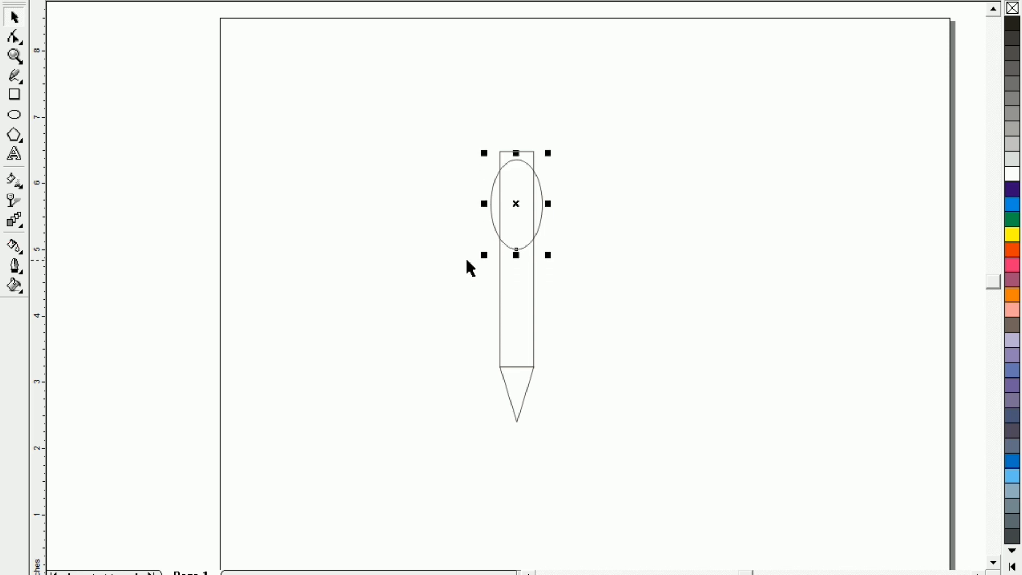
{"action": "key", "text": "Up"}
{"action": "key", "text": "Down"}
{"action": "key", "text": "Down"}
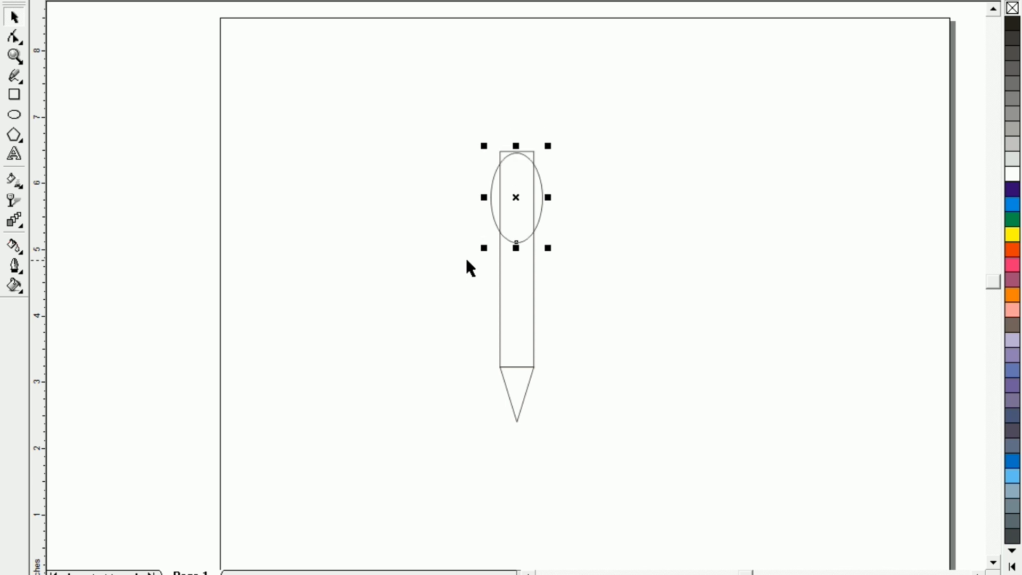
{"action": "key", "text": "F2"}
{"action": "left_click_drag", "start_coordinate": [464, 103], "coordinate": [618, 222]}
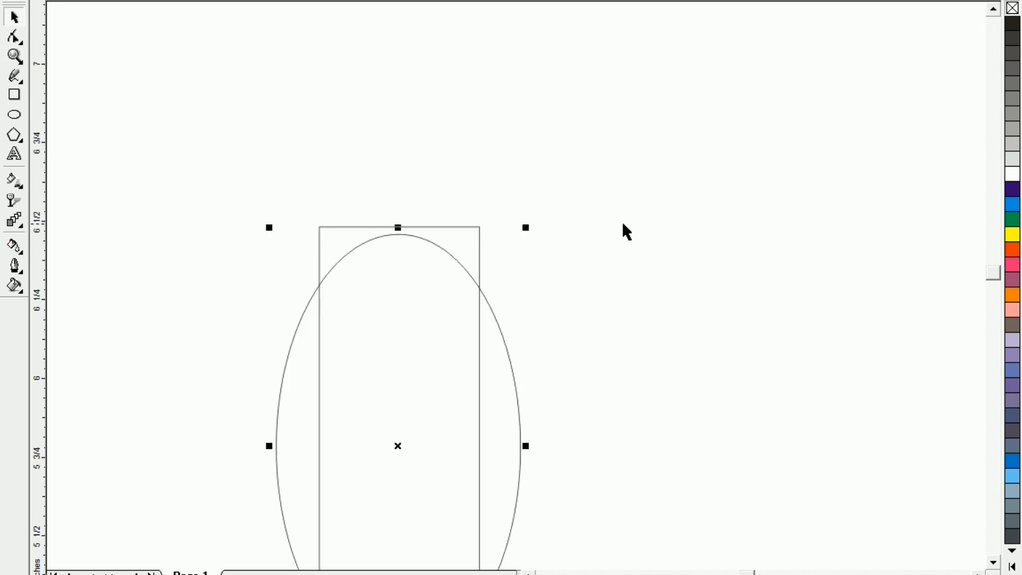
{"action": "key", "text": "Up"}
{"action": "key", "text": "Down"}
{"action": "key", "text": "F3"}
{"action": "key", "text": "Escape"}
- Weld the rectangle, ellipse and triangular tip into a single petal outline
{"action": "left_click_drag", "start_coordinate": [433, 96], "coordinate": [634, 463]}
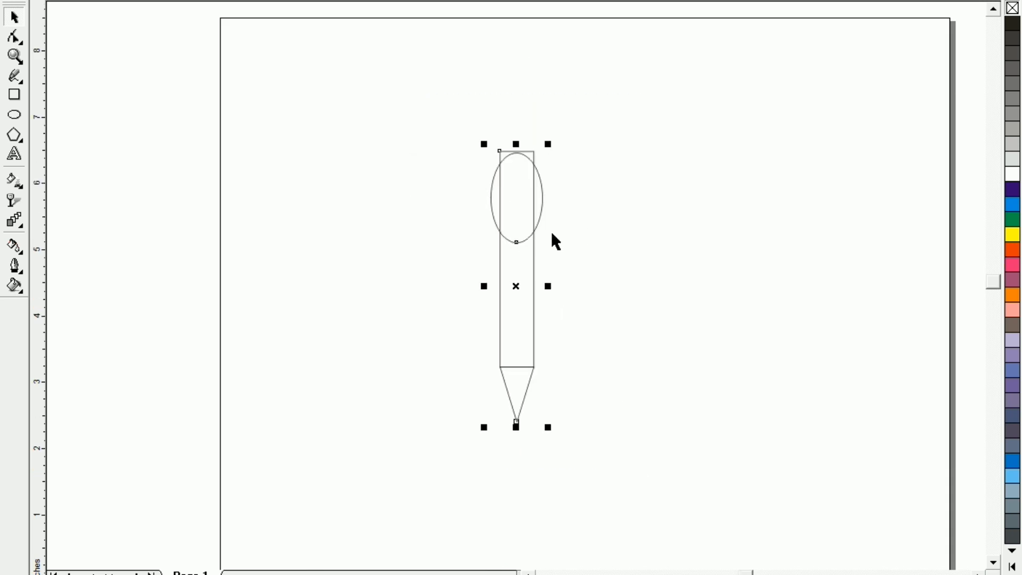
{"action": "left_click", "coordinate": [538, 1]}
{"action": "left_click", "coordinate": [401, 213]}
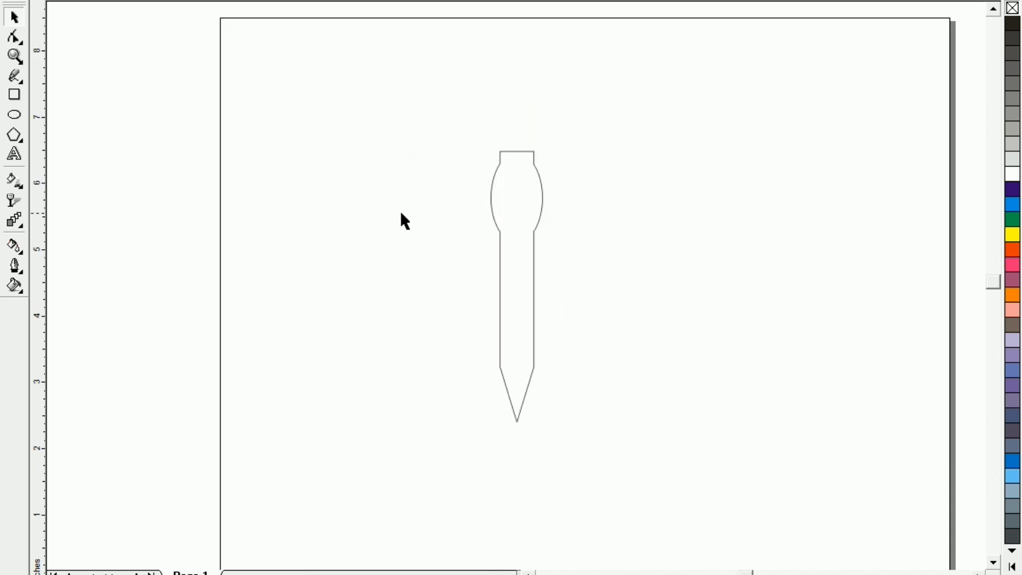
- Move the petal slightly down and to the left, and place its rotation centre at the middle of its top edge
{"action": "left_click", "coordinate": [505, 306]}
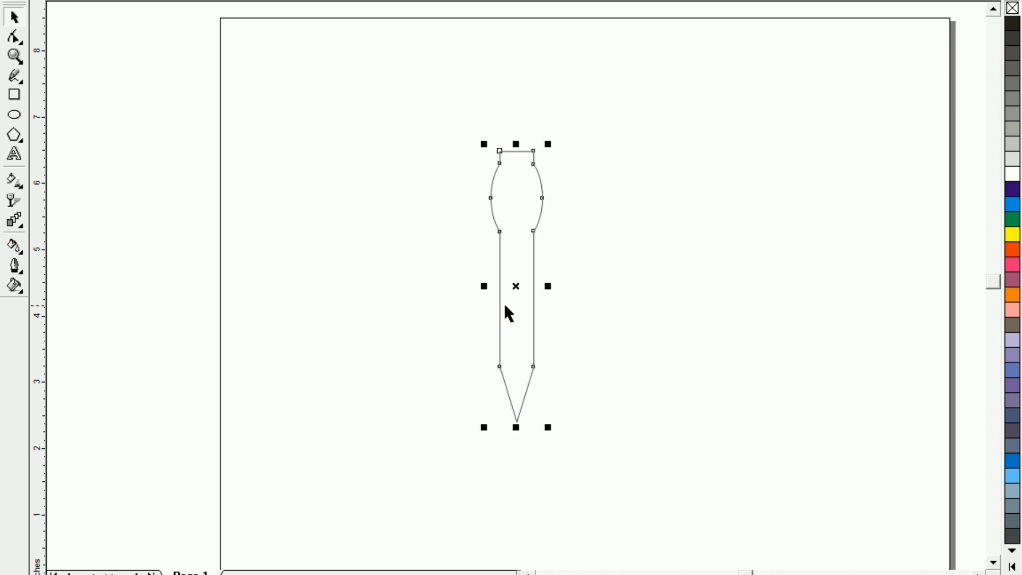
{"action": "mouse_move", "coordinate": [516, 285]}
{"action": "left_mouse_down"}
{"action": "mouse_move", "coordinate": [516, 313]}
{"action": "mouse_move", "coordinate": [447, 313]}
{"action": "left_mouse_up"}
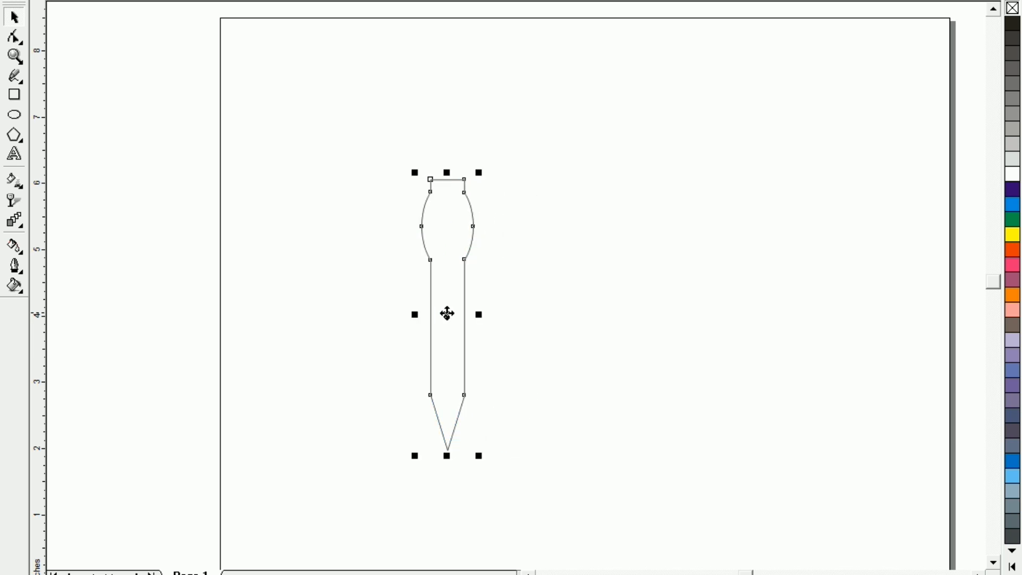
{"action": "left_click", "coordinate": [447, 313]}
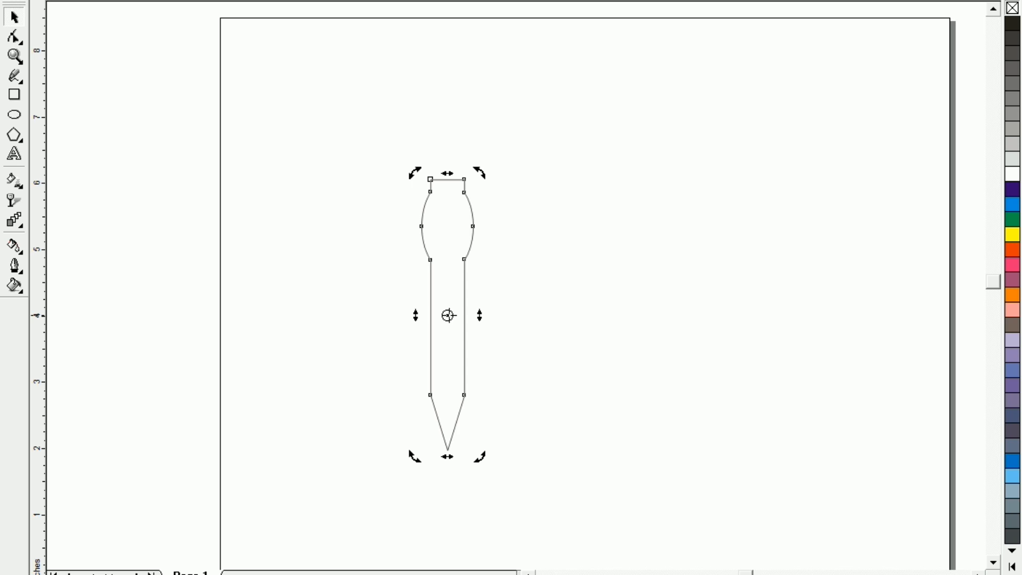
{"action": "mouse_move", "coordinate": [448, 316]}
{"action": "left_mouse_down"}
{"action": "mouse_move", "coordinate": [459, 255]}
{"action": "mouse_move", "coordinate": [447, 180]}
{"action": "left_mouse_up"}
{"action": "left_click", "coordinate": [462, 319]}
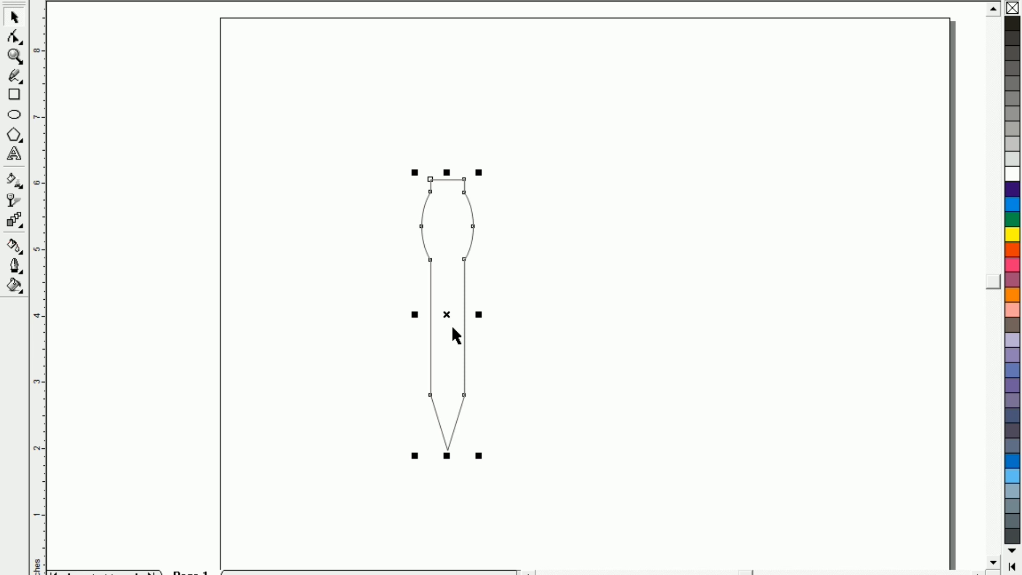
{"action": "left_click", "coordinate": [446, 314]}
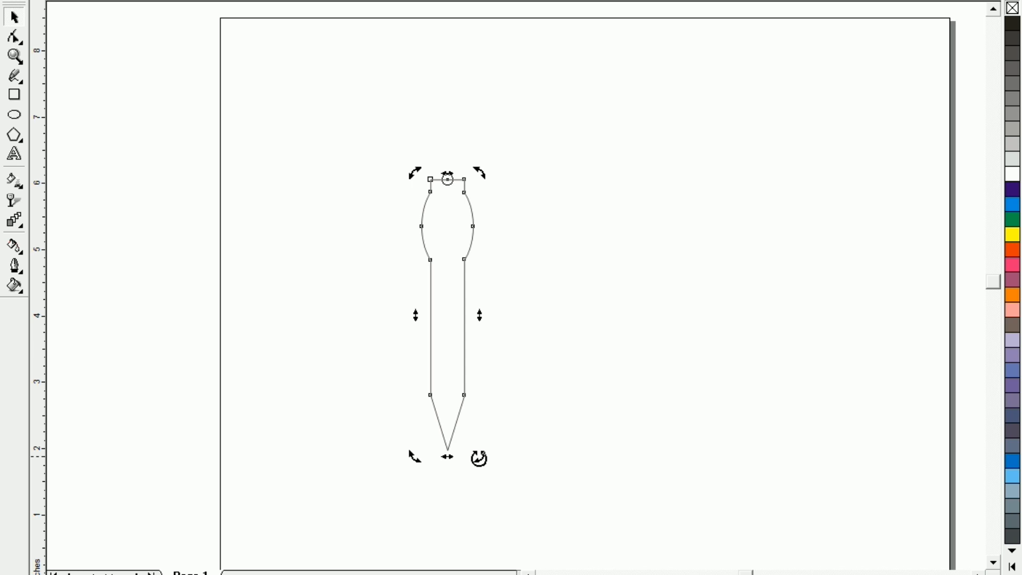
- Make a copy of the petal rotated about 15 degrees clockwise around its top centre, and repeat it until the petals form a full circle
{"action": "left_click_drag", "start_coordinate": [480, 458], "coordinate": [435, 445]}
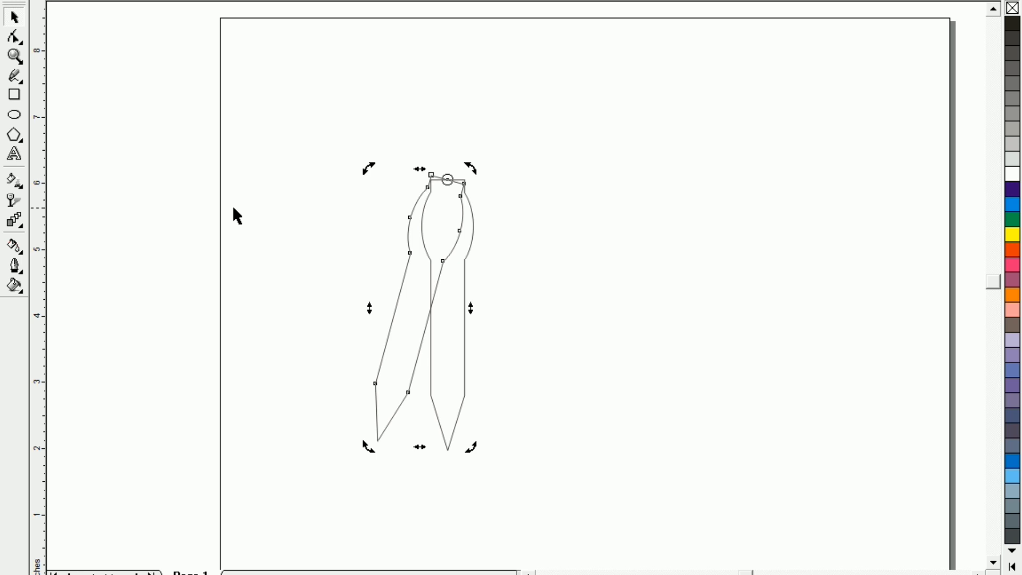
{"action": "key", "text": "ctrl+r"}
{"action": "key", "text": "ctrl+r"}
{"action": "key", "text": "ctrl+r"}
{"action": "key", "text": "ctrl+r"}
{"action": "key", "text": "ctrl+r"}
{"action": "key", "text": "ctrl+r"}
{"action": "key", "text": "ctrl+r"}
{"action": "key", "text": "ctrl+r"}
{"action": "key", "text": "ctrl+r"}
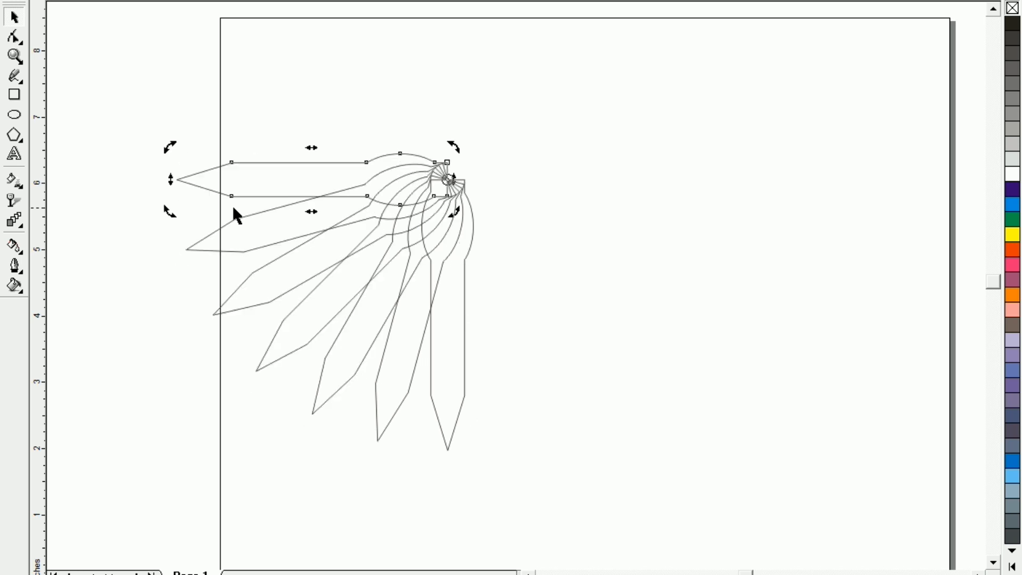
{"action": "key", "text": "ctrl+r"}
{"action": "key", "text": "ctrl+r"}
{"action": "key", "text": "ctrl+r"}
{"action": "key", "text": "ctrl+r"}
{"action": "key", "text": "ctrl+r"}
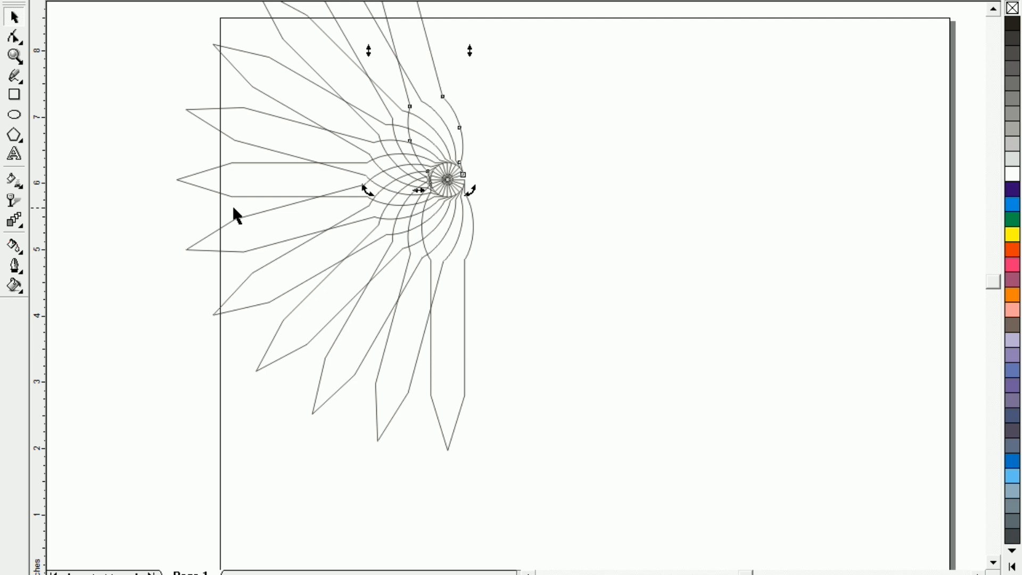
{"action": "key", "text": "ctrl+r"}
{"action": "key", "text": "ctrl+r"}
{"action": "key", "text": "ctrl+r"}
{"action": "key", "text": "ctrl+r"}
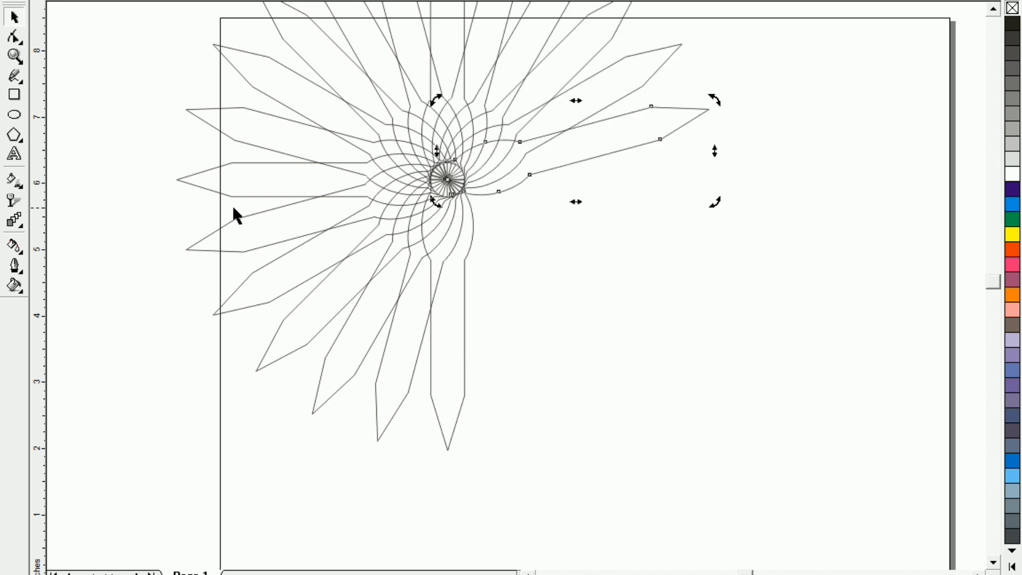
{"action": "key", "text": "ctrl+r"}
{"action": "key", "text": "ctrl+r"}
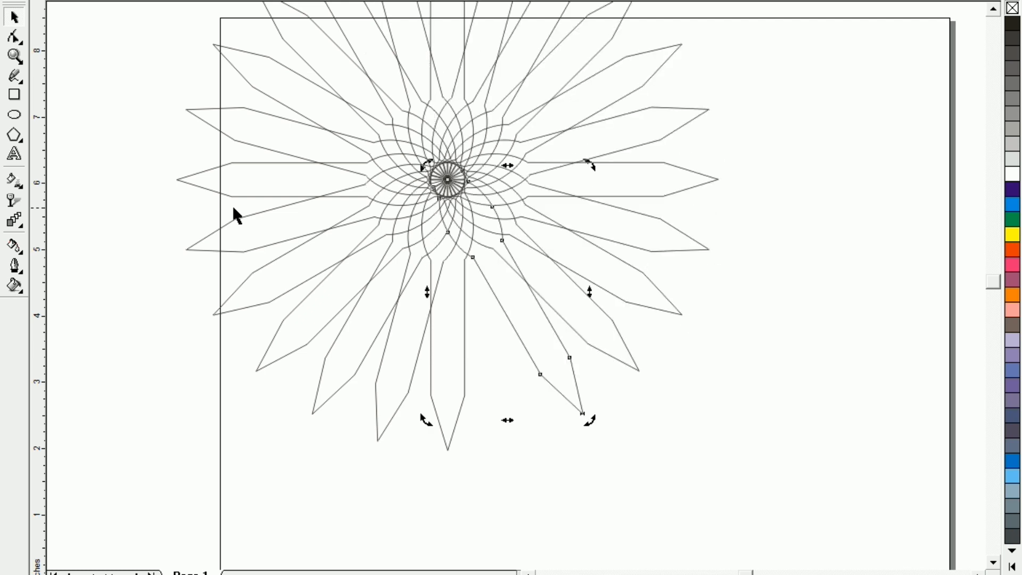
{"action": "key", "text": "F3"}
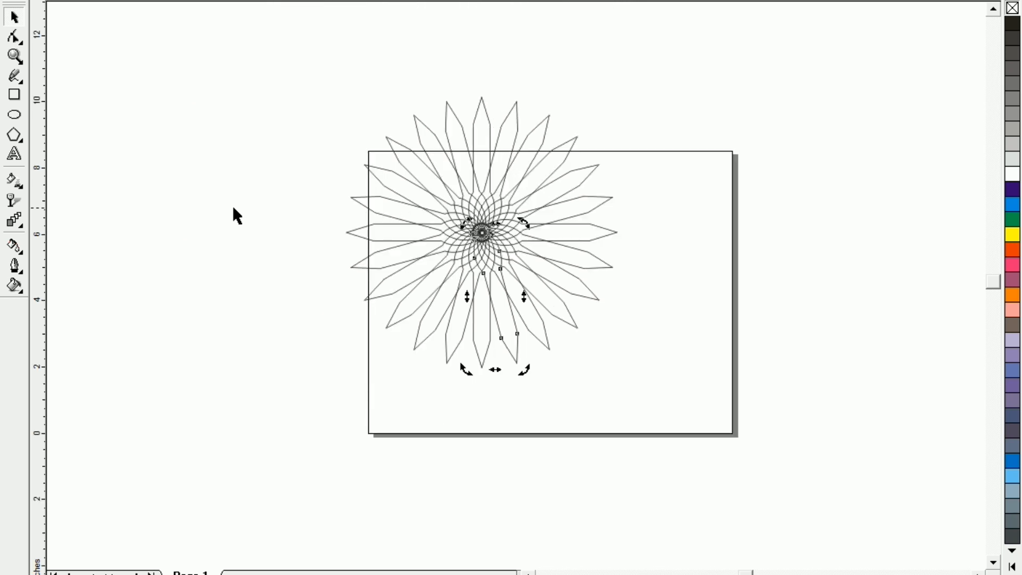
- Give all the petals an orange-red fill and outline, and combine them into one object
{"action": "left_click_drag", "start_coordinate": [283, 30], "coordinate": [680, 425]}
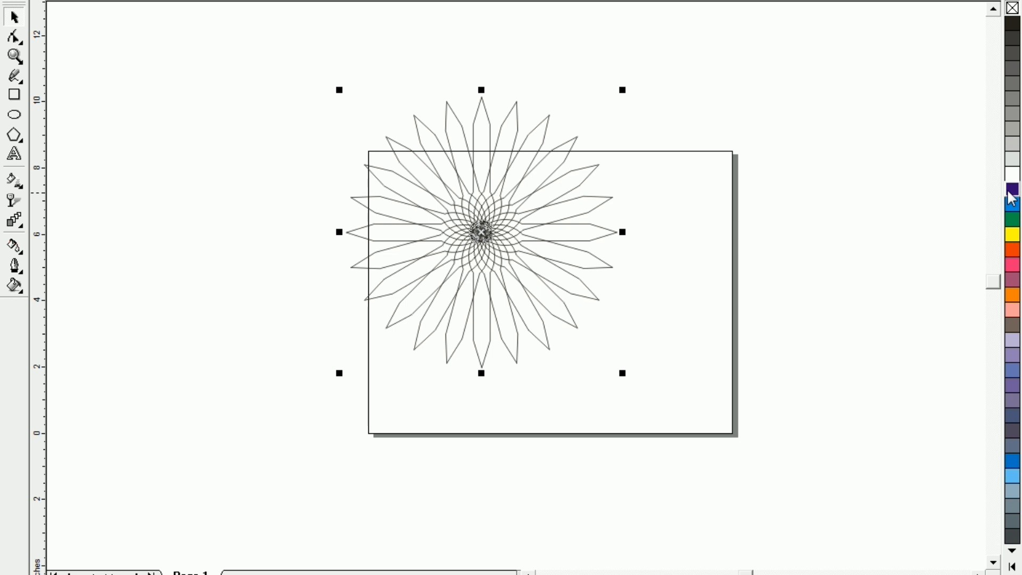
{"action": "left_click", "coordinate": [1011, 250]}
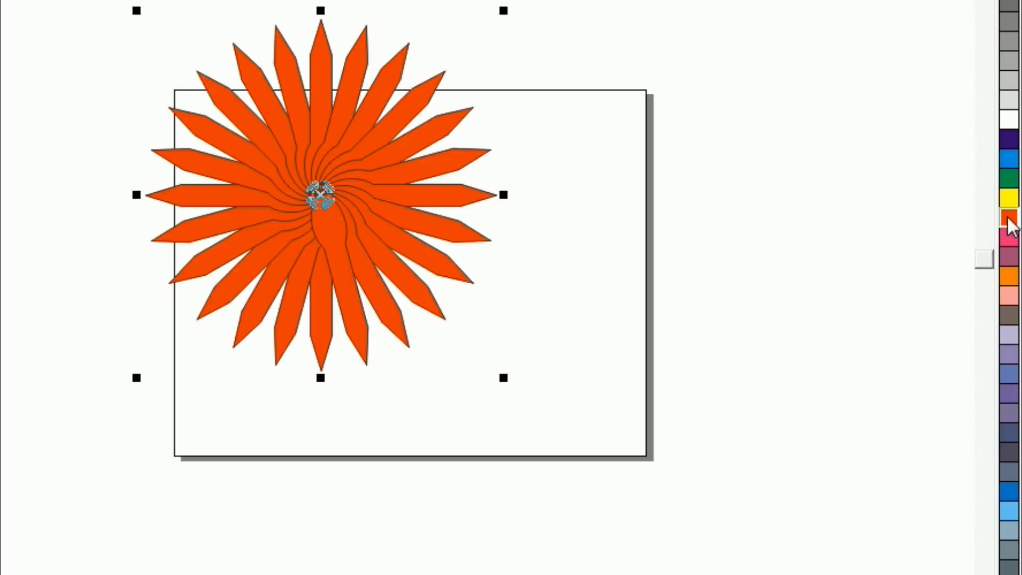
{"action": "right_click", "coordinate": [1009, 221]}
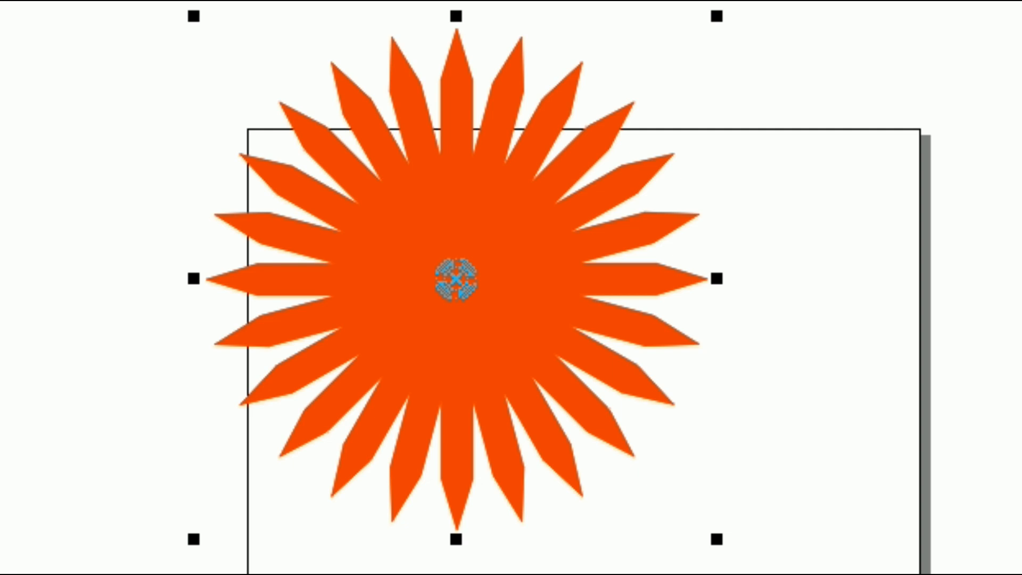
{"action": "key", "text": "ctrl+l"}
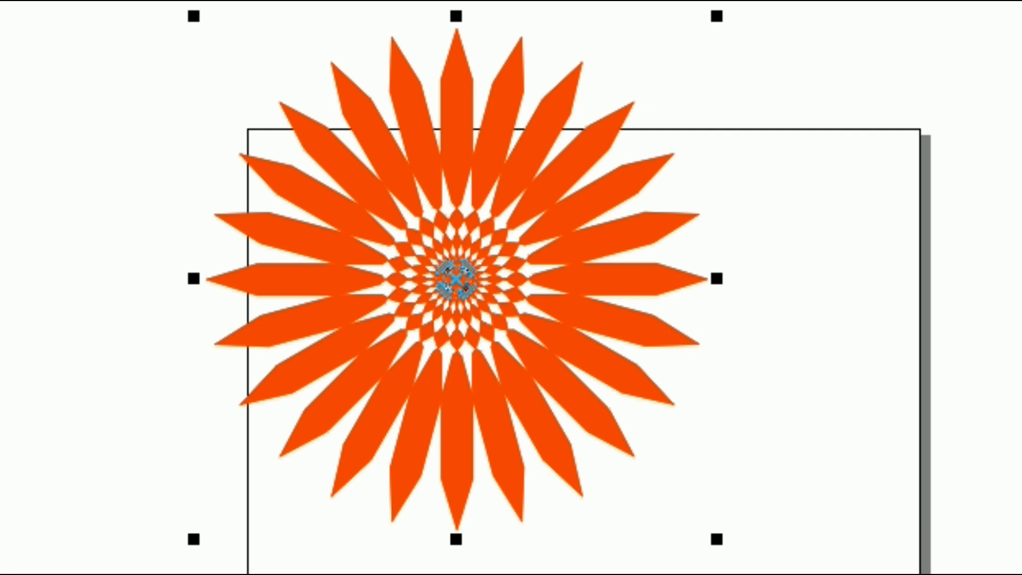
{"action": "left_click", "coordinate": [713, 570]}
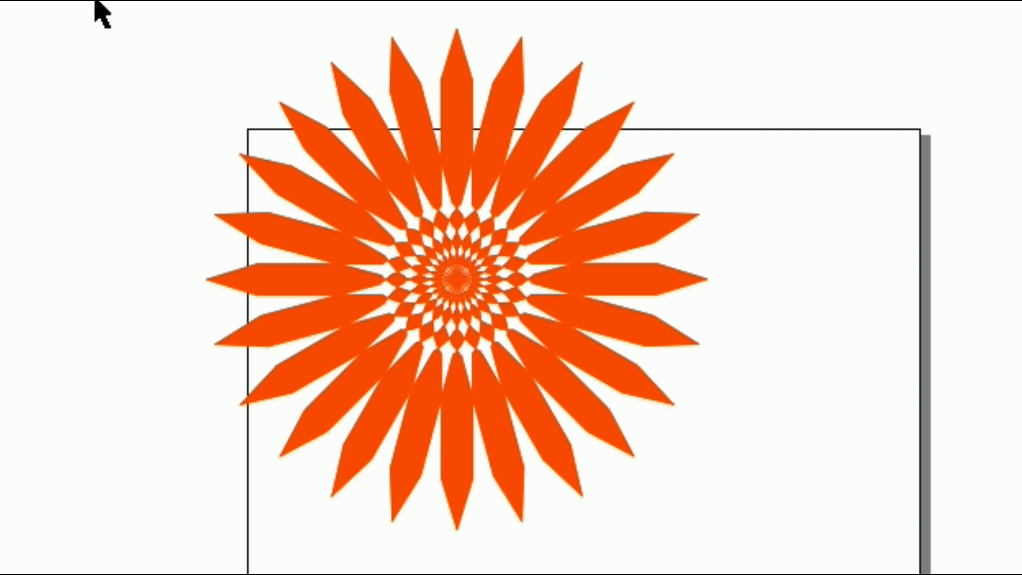
- Duplicate the combined flower with a slight diagonal offset so the two overlap, and select the upper-left one
{"action": "left_click_drag", "start_coordinate": [100, 0], "coordinate": [953, 574]}
{"action": "left_click_drag", "start_coordinate": [451, 276], "coordinate": [570, 335]}
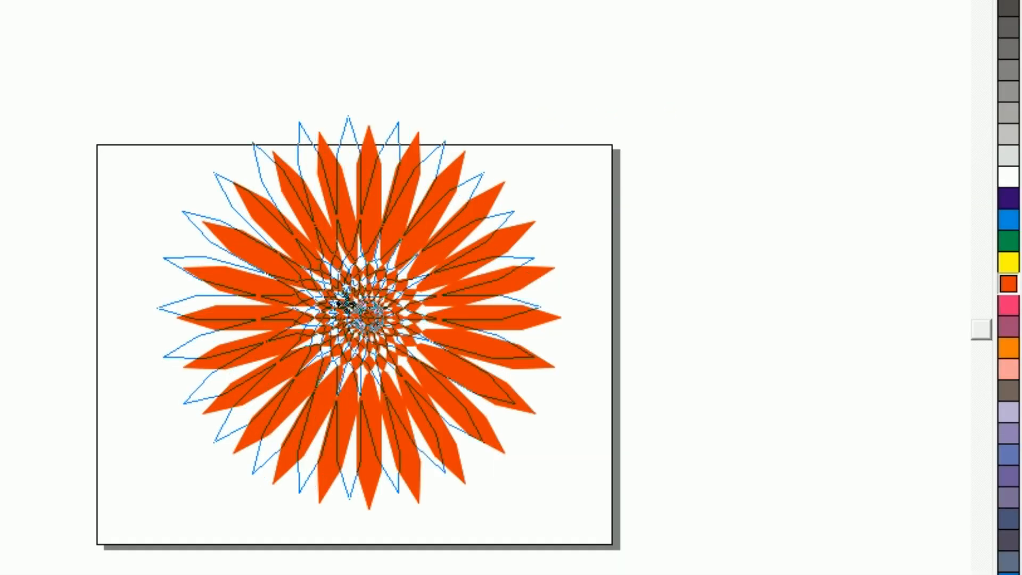
{"action": "left_click_drag", "start_coordinate": [345, 303], "coordinate": [347, 305]}
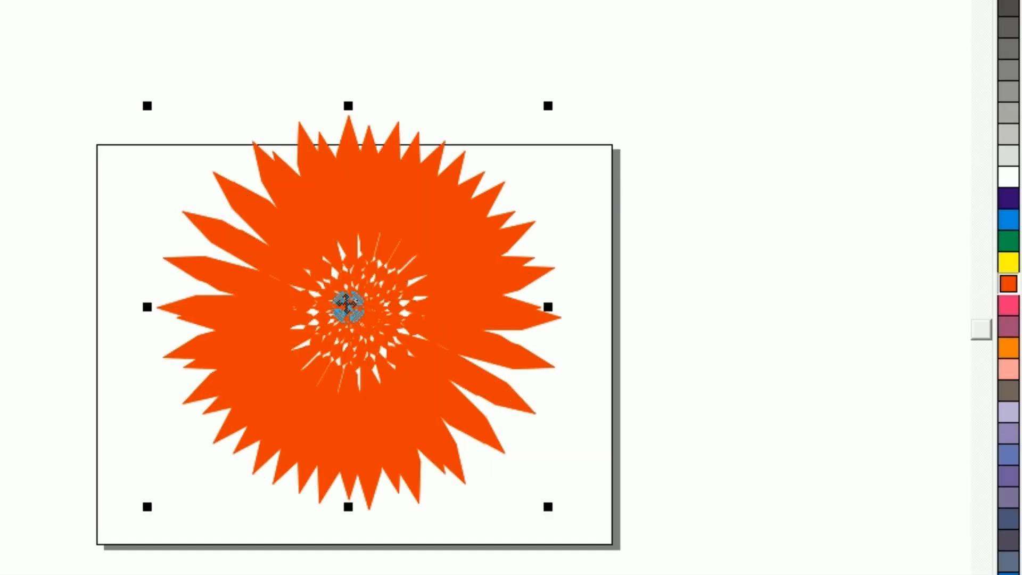
- Give the upper-left flower a yellow fill and outline, and move it down and right to almost cover the orange-red flower
{"action": "left_click", "coordinate": [1014, 265]}
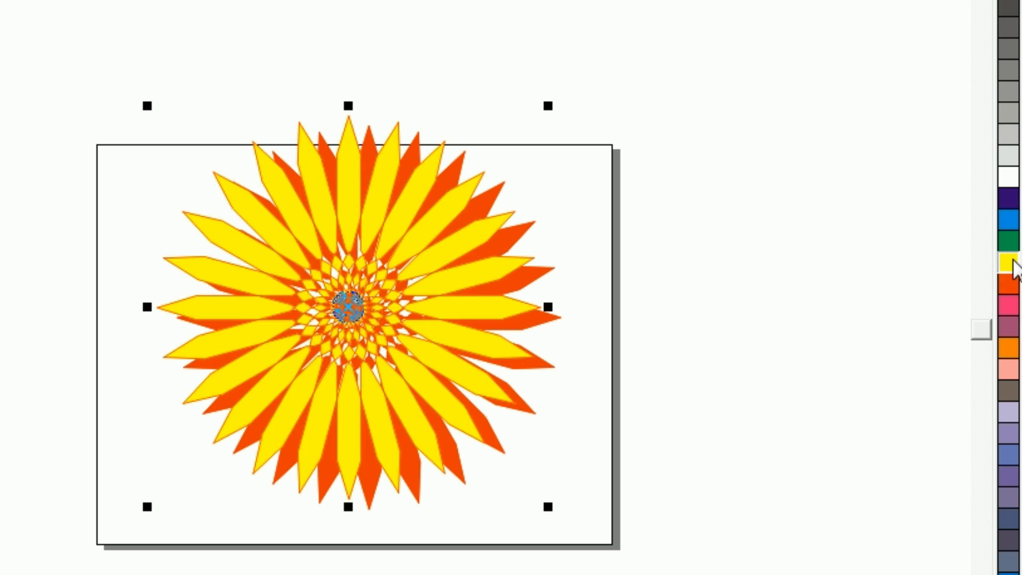
{"action": "right_click", "coordinate": [1015, 265]}
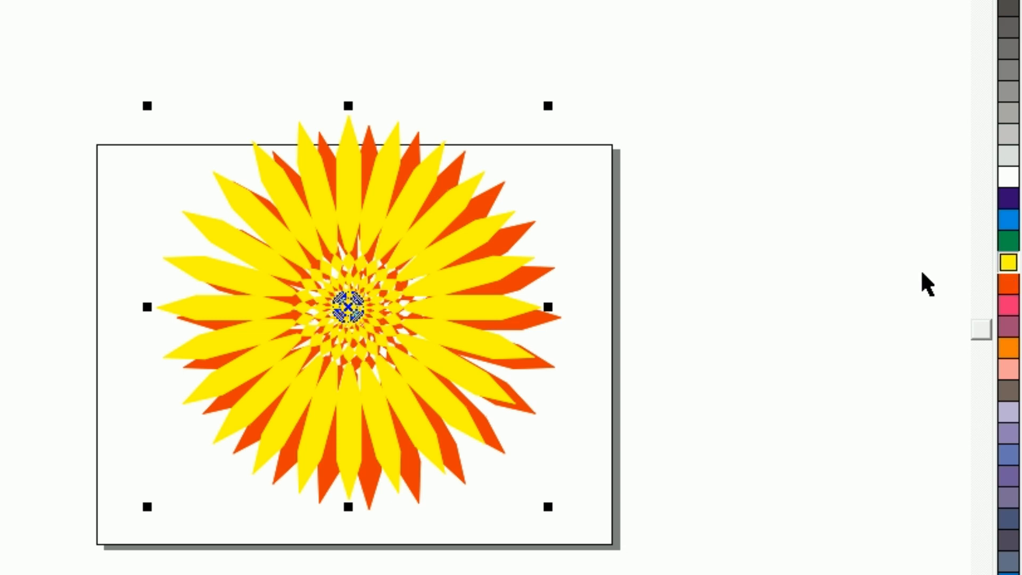
{"action": "left_click", "coordinate": [204, 170]}
{"action": "left_click_drag", "start_coordinate": [270, 186], "coordinate": [294, 197]}
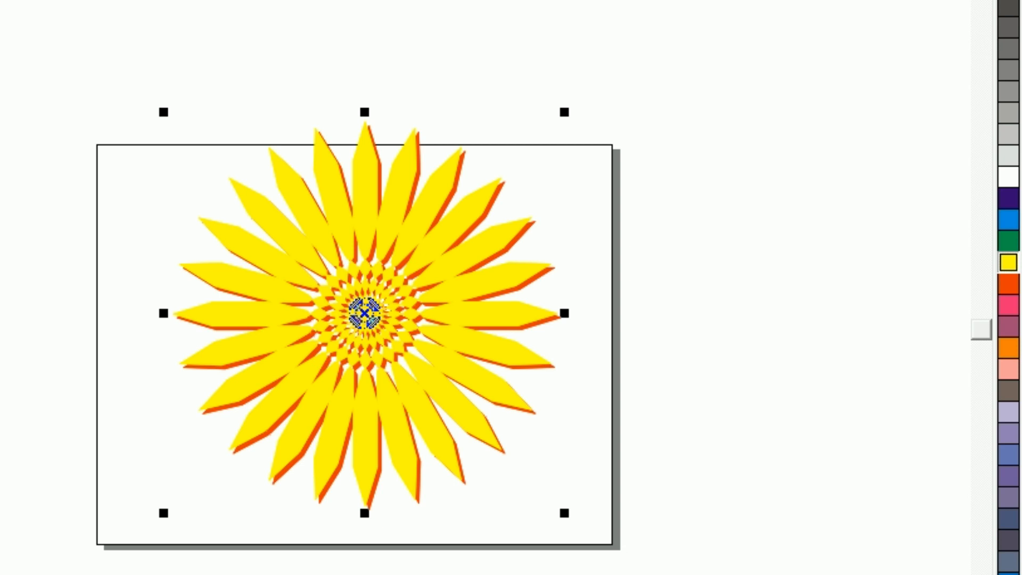
- Blend the yellow flower into the orange-red one behind it, and deselect the result
{"action": "left_click_drag", "start_coordinate": [155, 273], "coordinate": [259, 369]}
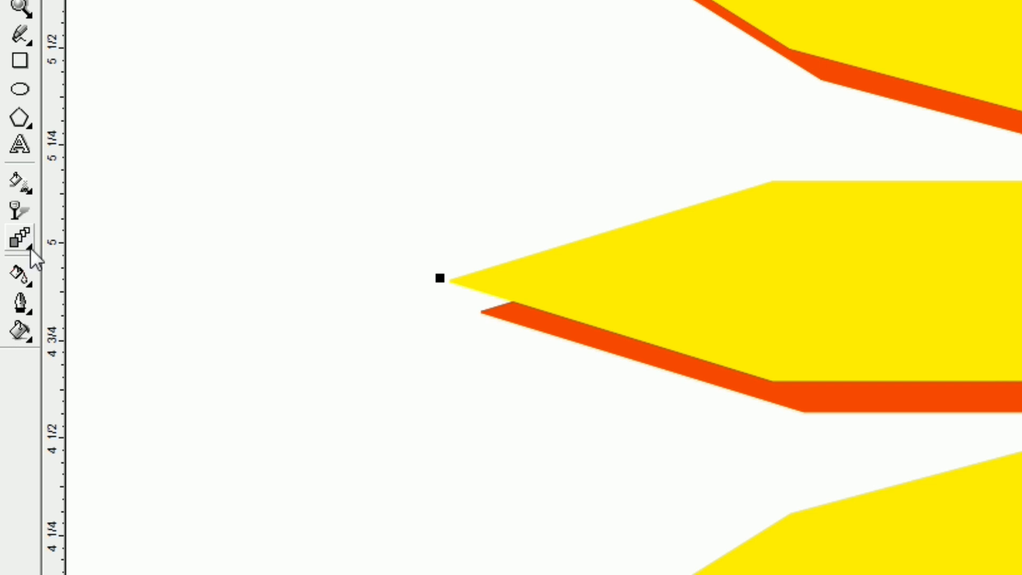
{"action": "left_click", "coordinate": [31, 247]}
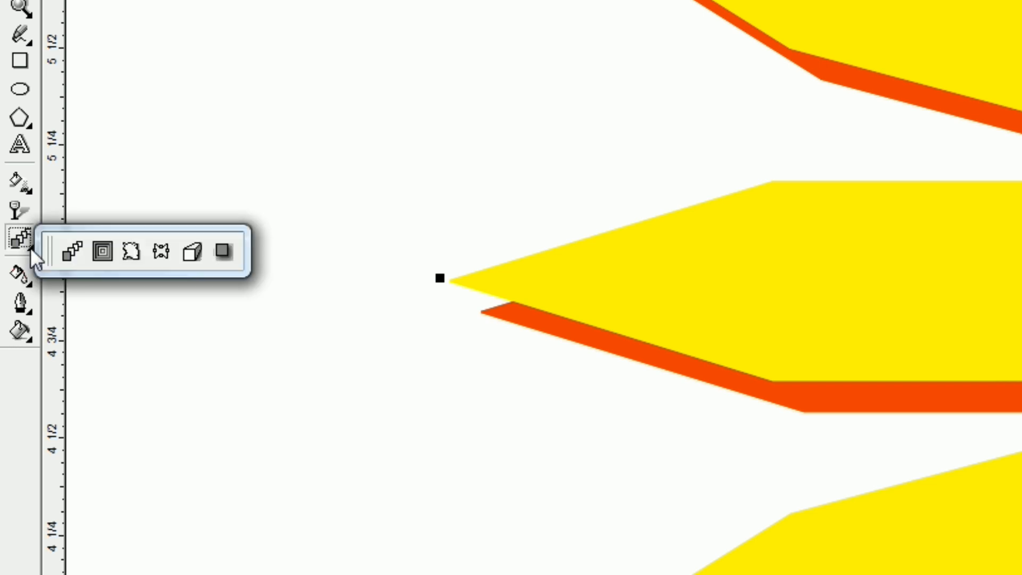
{"action": "left_click", "coordinate": [71, 250]}
{"action": "left_click_drag", "start_coordinate": [539, 330], "coordinate": [572, 313]}
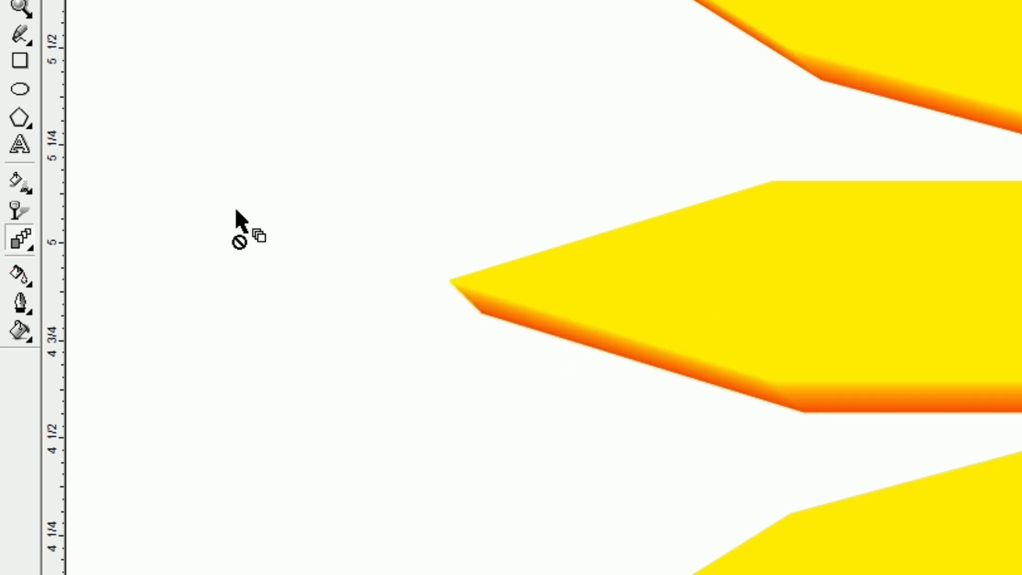
{"action": "key", "text": "space"}
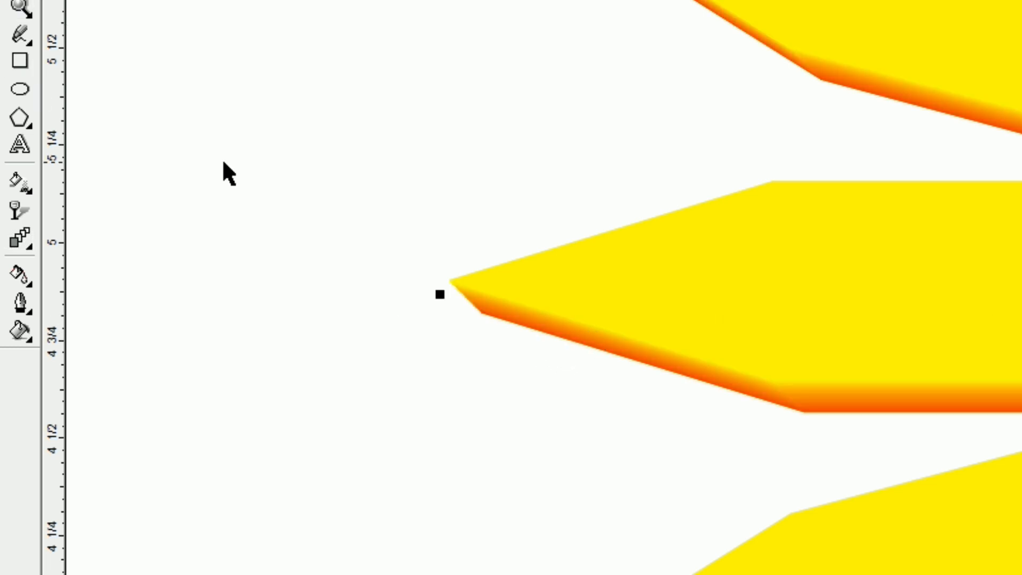
{"action": "key", "text": "F3"}
{"action": "left_click", "coordinate": [297, 250]}
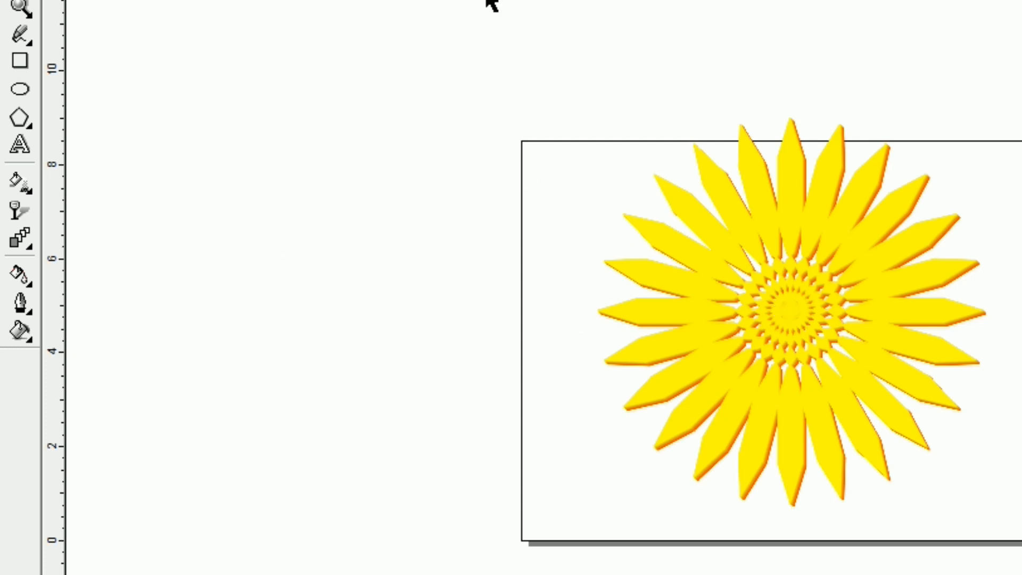
- Try different outline colours on the whole blended flower and give it a brownish-red outline
{"action": "left_click", "coordinate": [778, 312]}
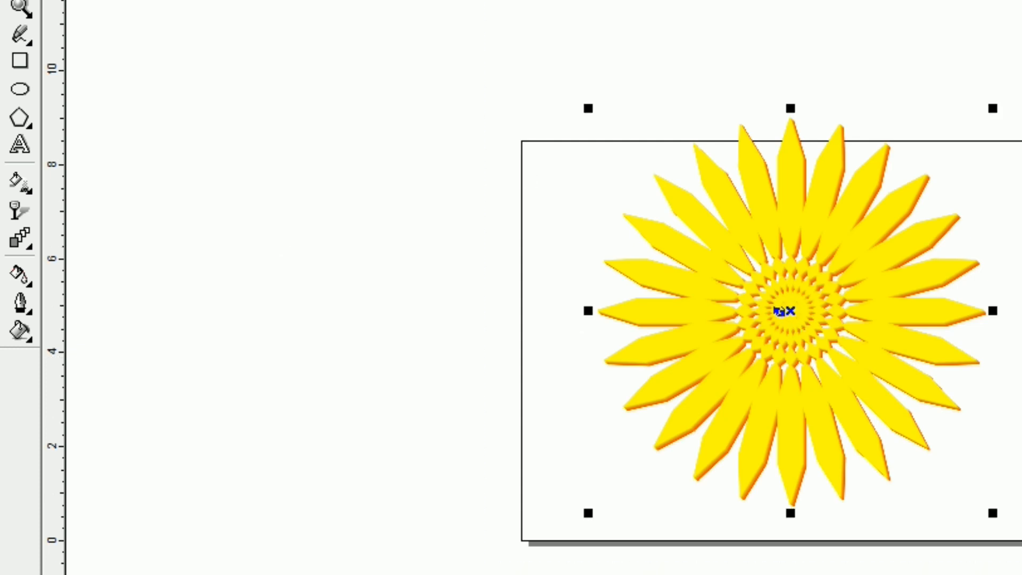
{"action": "key", "text": "ctrl+z"}
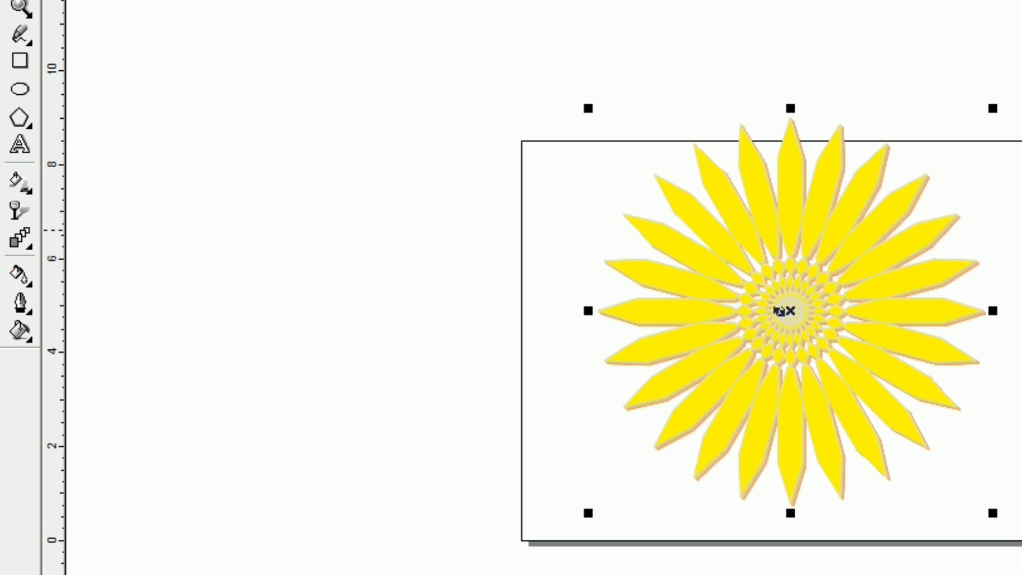
{"action": "key", "text": "ctrl+z"}
{"action": "key", "text": "ctrl+z"}
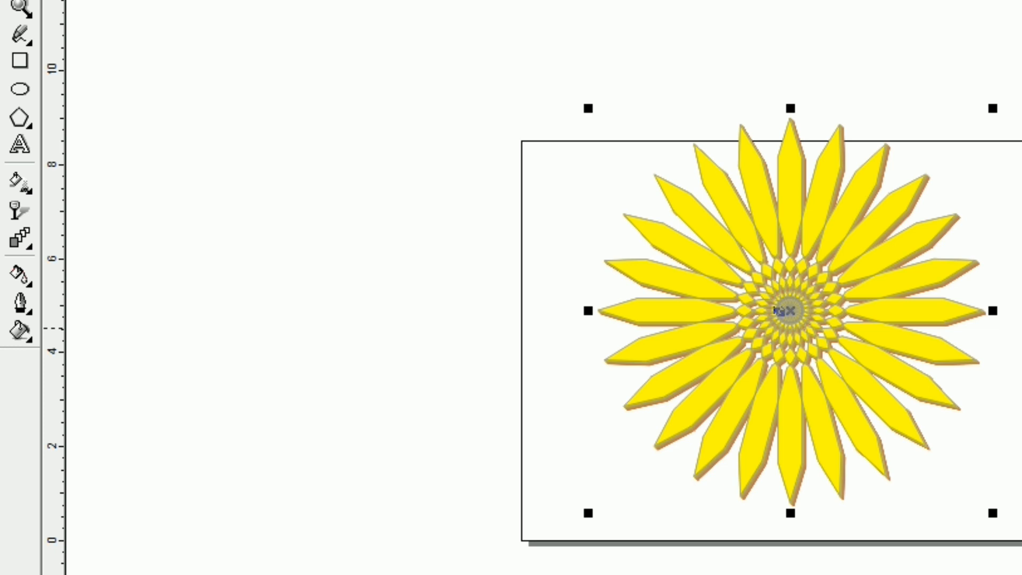
{"action": "key", "text": "ctrl+z"}
{"action": "left_click_drag", "start_coordinate": [521, 14], "coordinate": [1019, 559]}
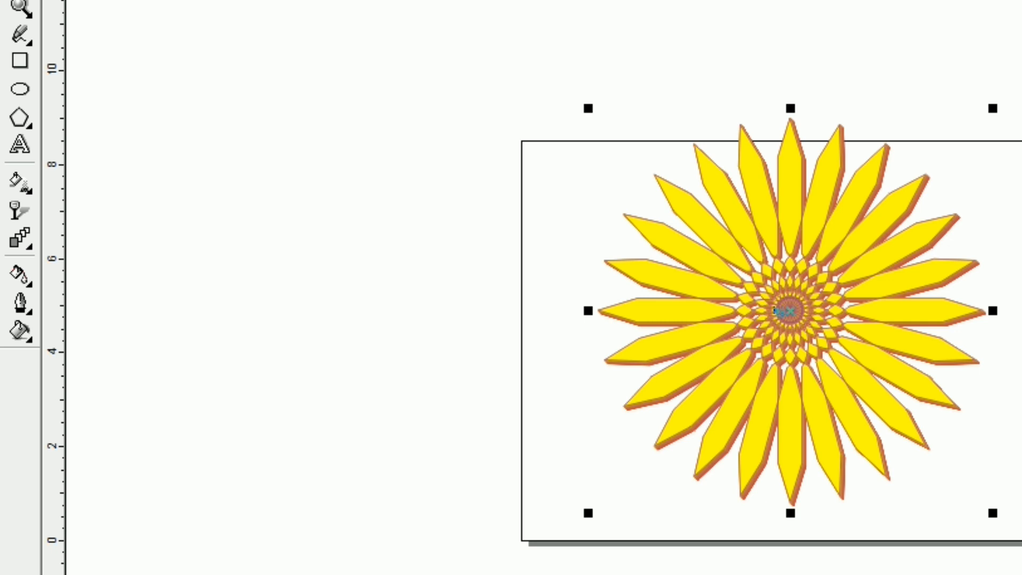
{"action": "scroll", "coordinate": [776, 310], "scroll_direction": "up", "scroll_amount": 2}
{"action": "left_click", "coordinate": [312, 152]}
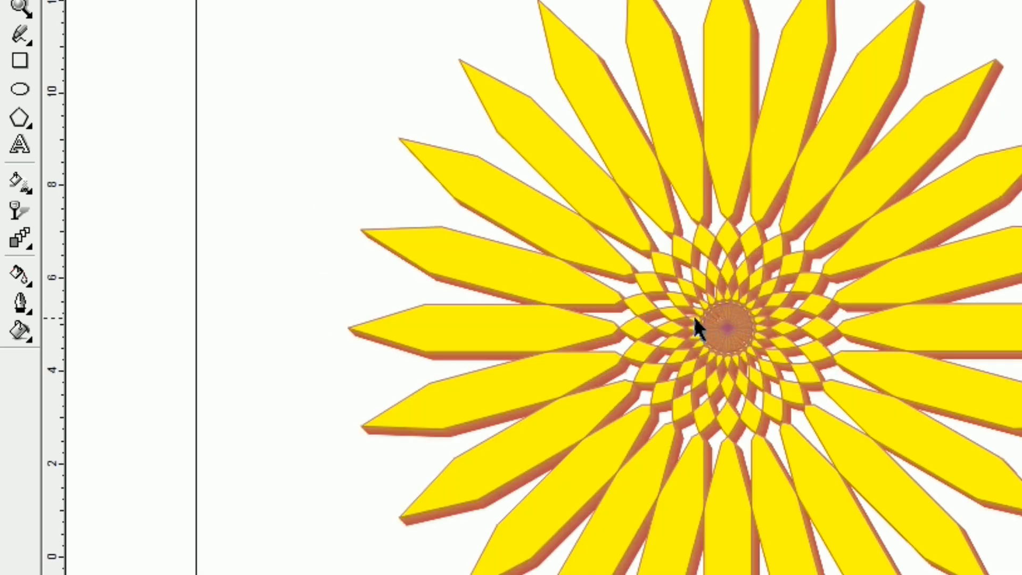
- Move the blended flower down and right onto the page, and scale it down slightly from its lower-left corner
{"action": "scroll", "coordinate": [694, 318], "scroll_direction": "down", "scroll_amount": 2}
{"action": "left_click", "coordinate": [719, 331]}
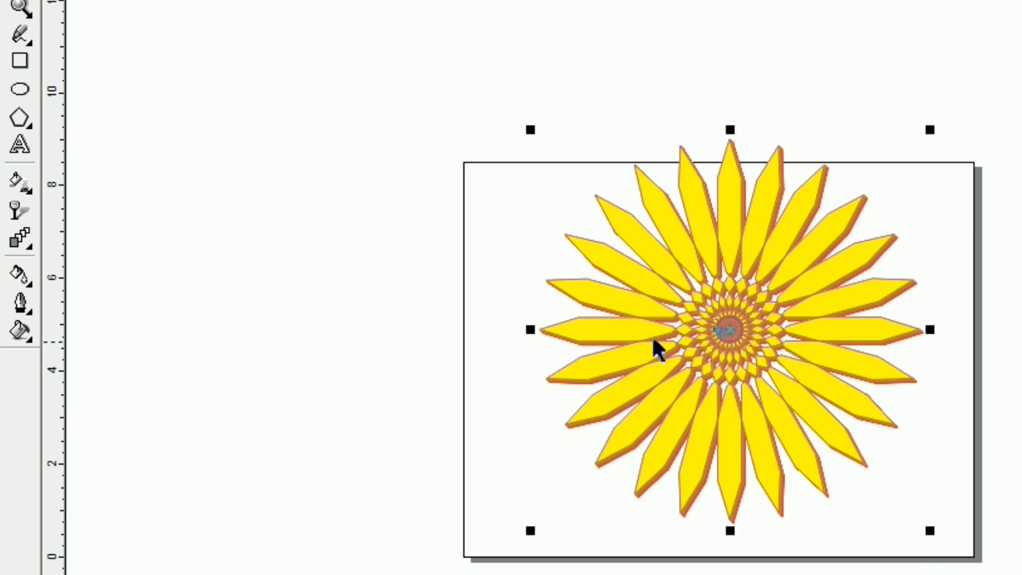
{"action": "left_click_drag", "start_coordinate": [725, 330], "coordinate": [767, 363]}
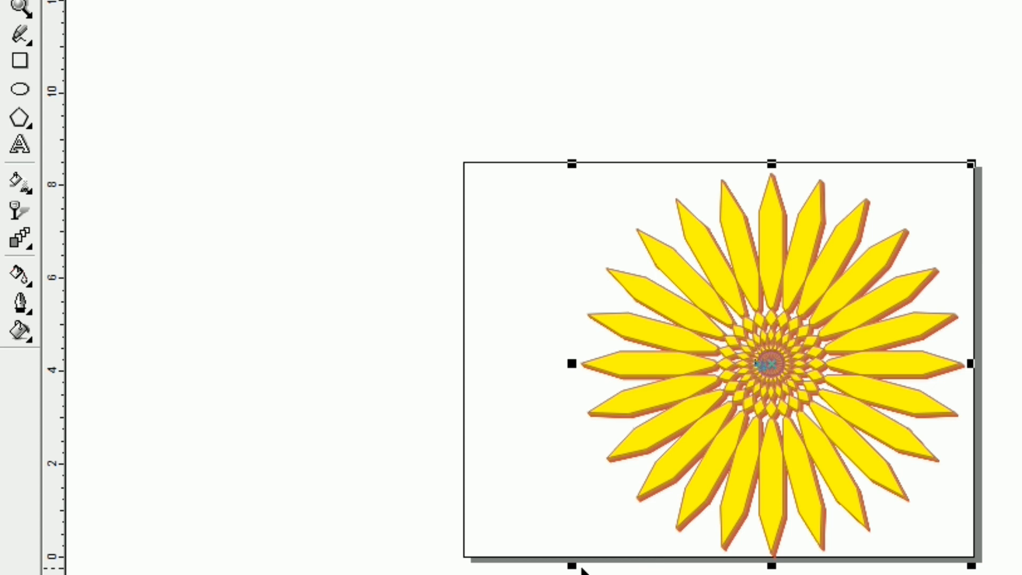
{"action": "left_click_drag", "start_coordinate": [571, 566], "coordinate": [599, 554]}
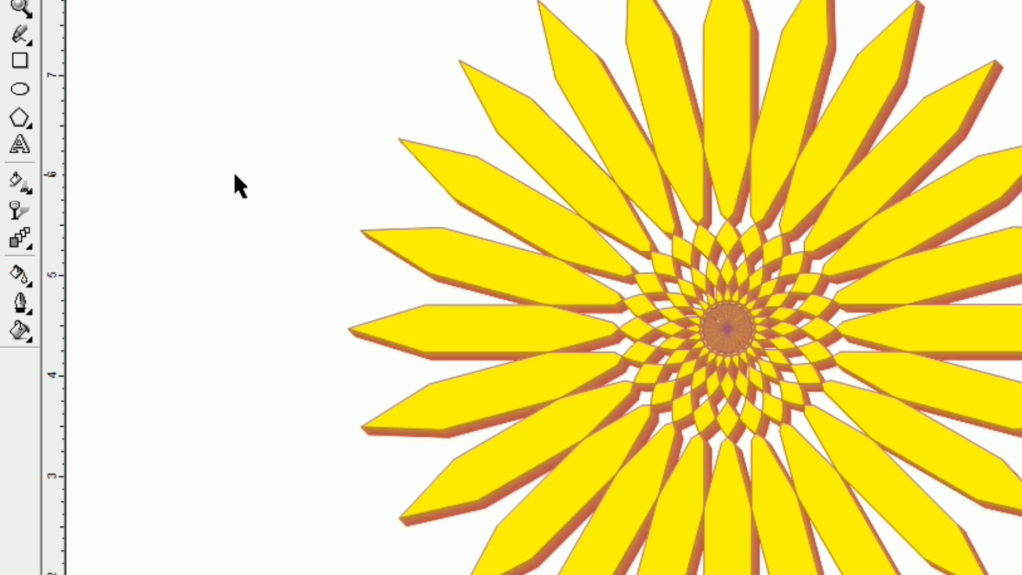
{"action": "key", "text": "z"}
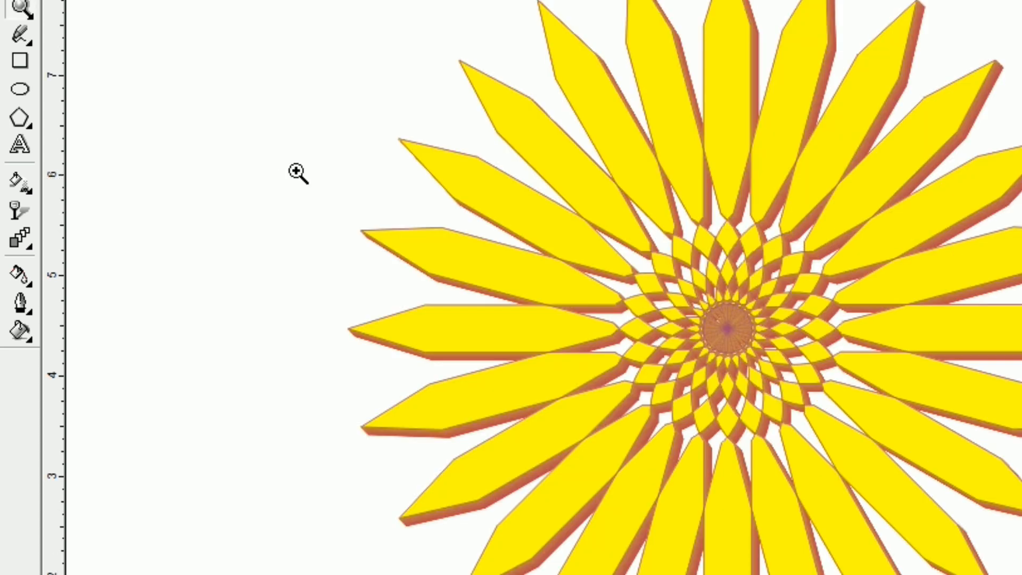
{"action": "left_click_drag", "start_coordinate": [556, 142], "coordinate": [880, 464]}
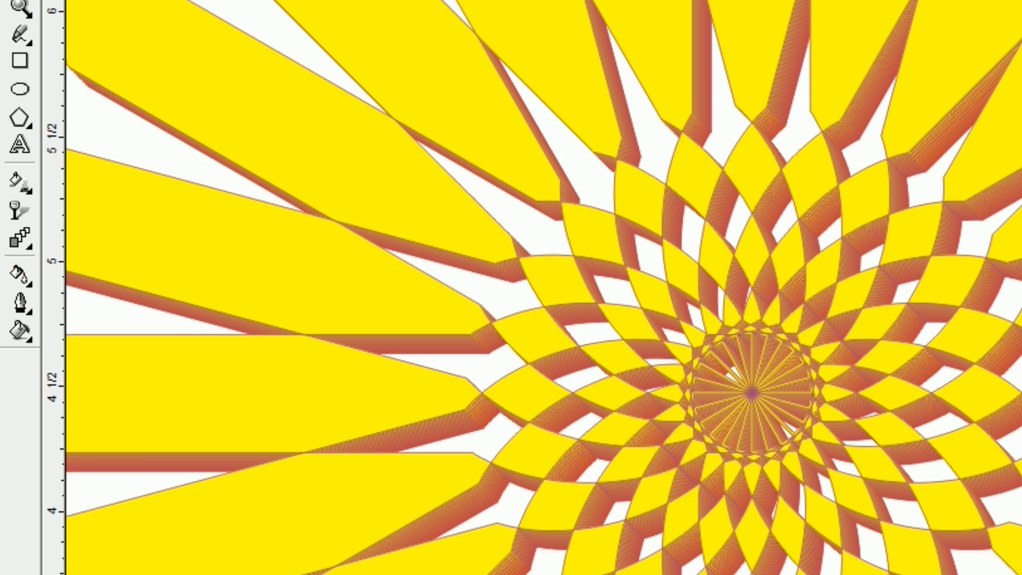
{"action": "key", "text": "F4"}
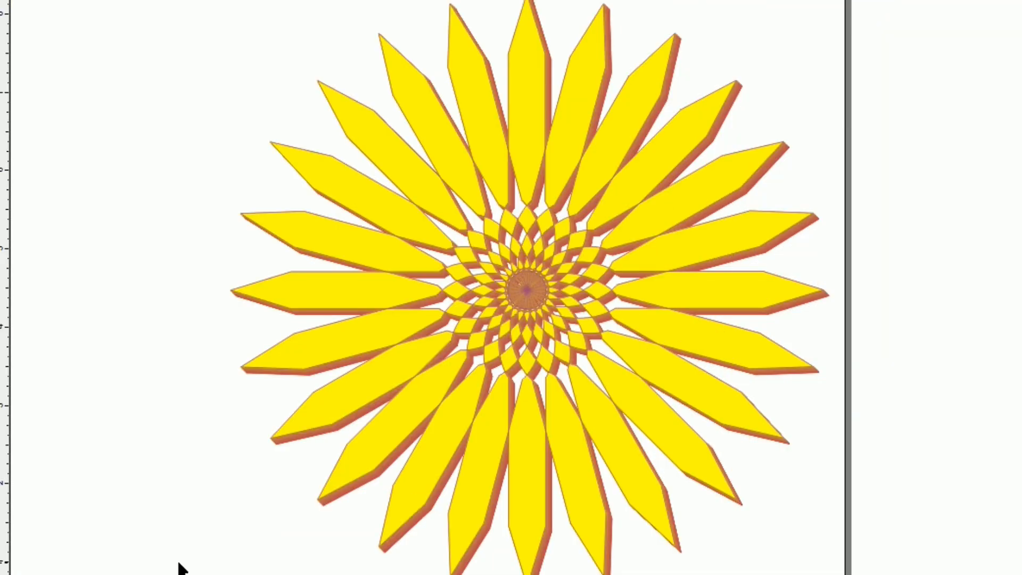